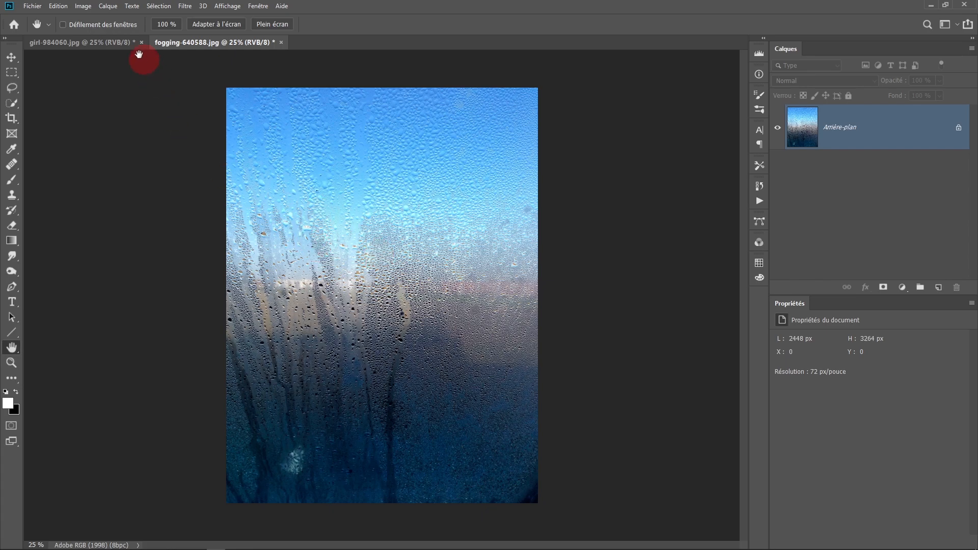
Load the size and resolution of fogging-640588.jpg, 2448 x 3264 px at 72 px/po, into the Crop tool.
{"action": "left_click", "coordinate": [227, 46]}
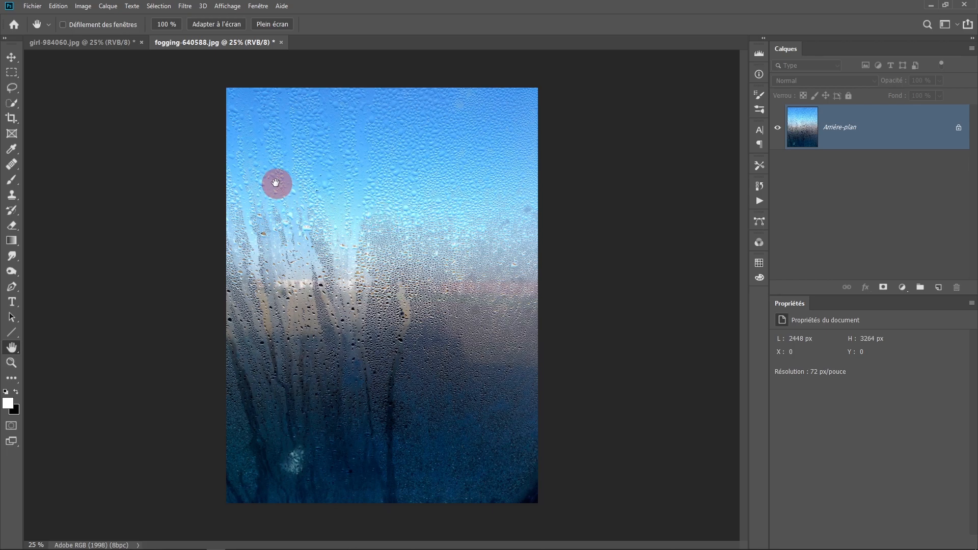
{"action": "left_click", "coordinate": [11, 120]}
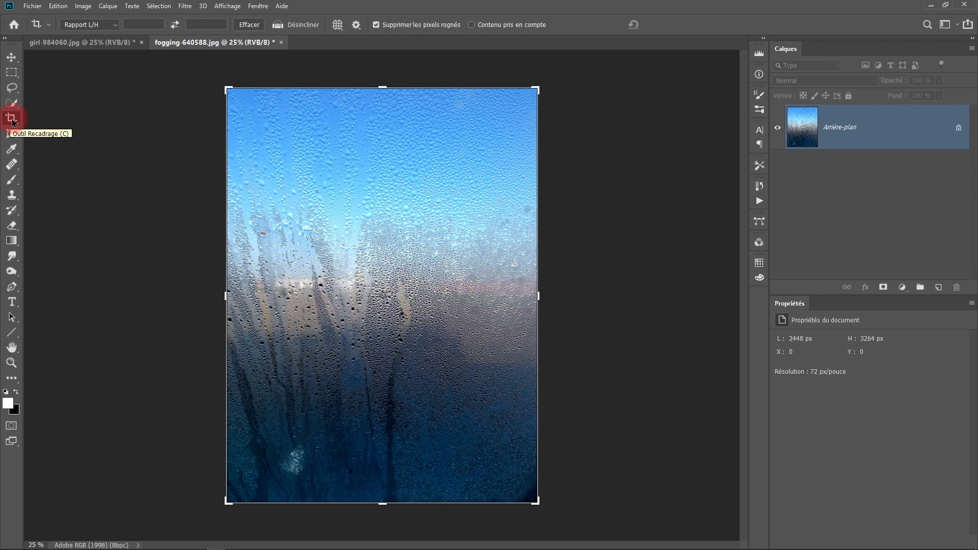
{"action": "left_click", "coordinate": [227, 89]}
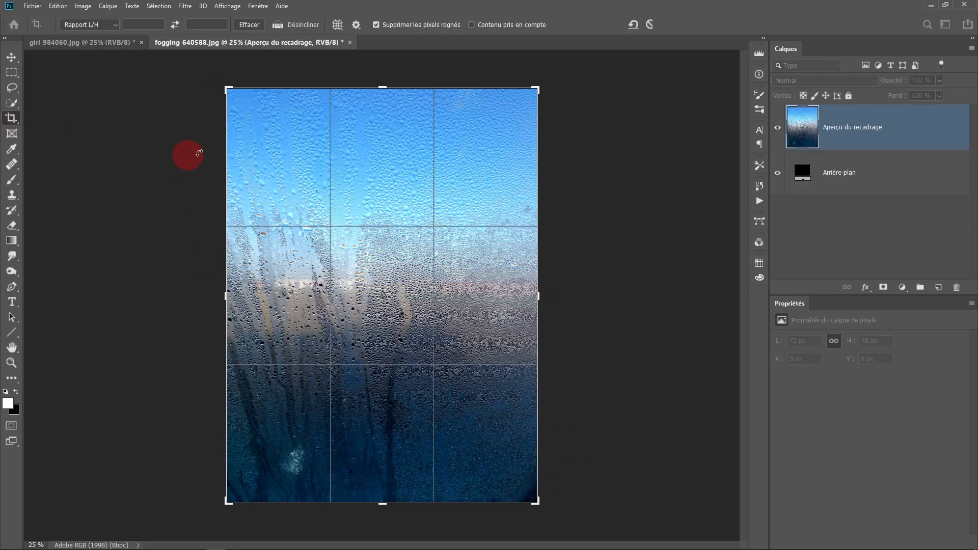
{"action": "right_click", "coordinate": [274, 149]}
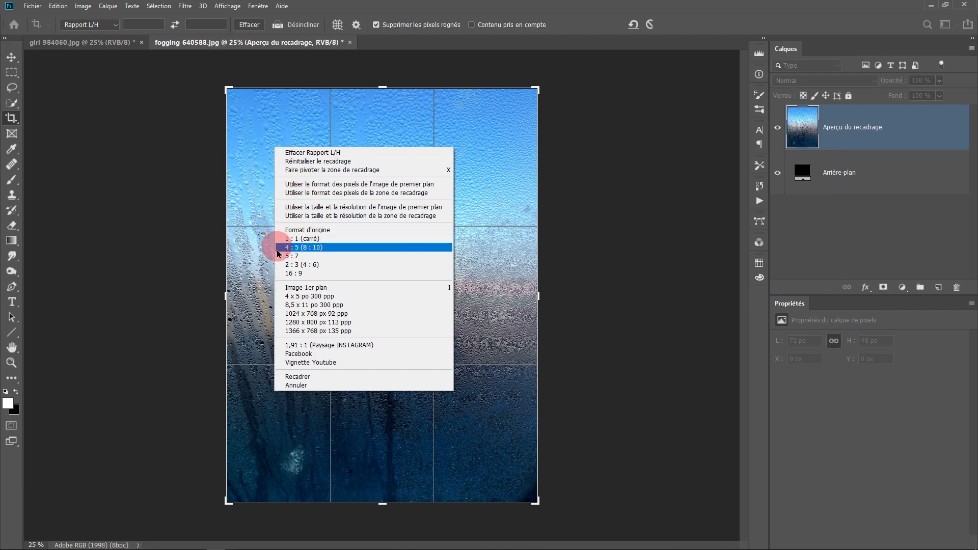
{"action": "left_click", "coordinate": [333, 294]}
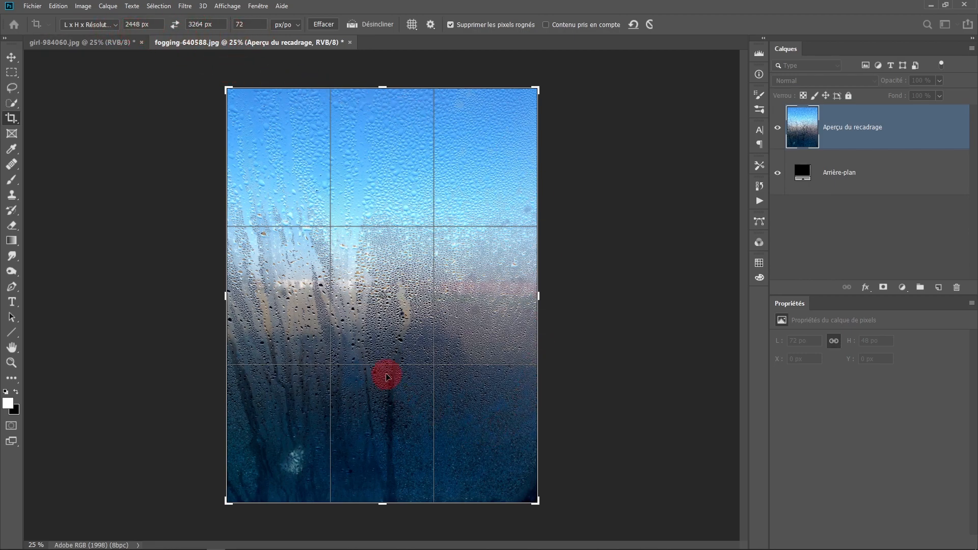
Crop girl-984060.jpg around the woman to 2448 x 3264 px at 72 px/po.
{"action": "left_click", "coordinate": [99, 50]}
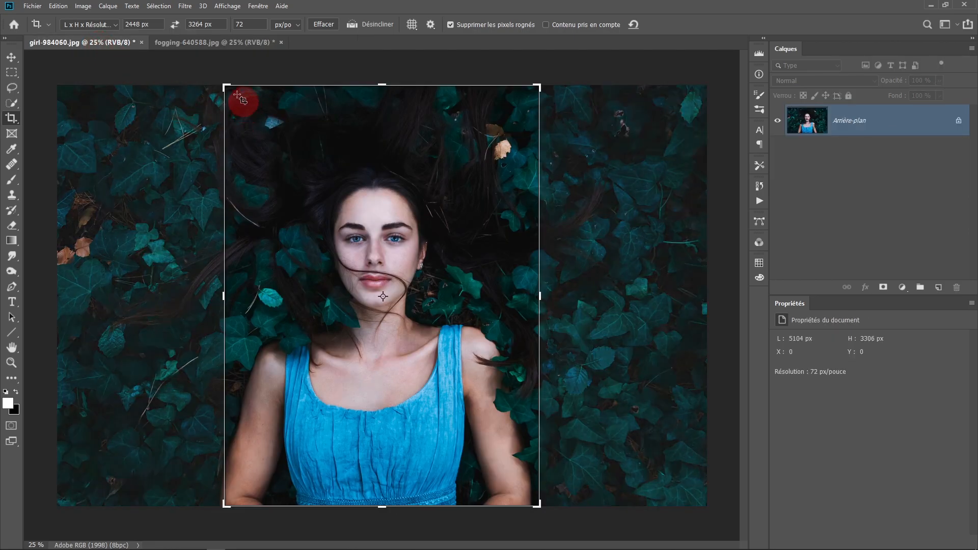
{"action": "left_click", "coordinate": [222, 87]}
{"action": "left_click", "coordinate": [367, 328]}
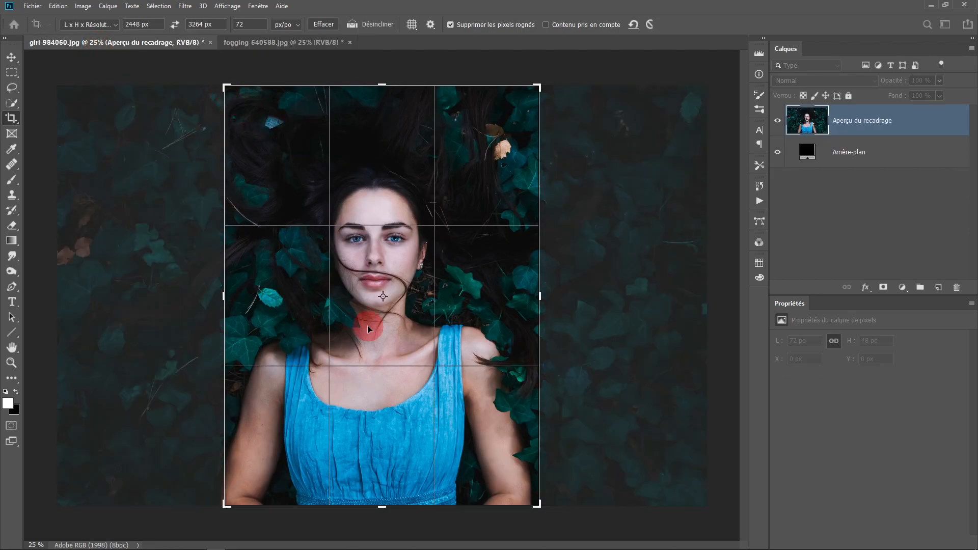
{"action": "left_click", "coordinate": [370, 240]}
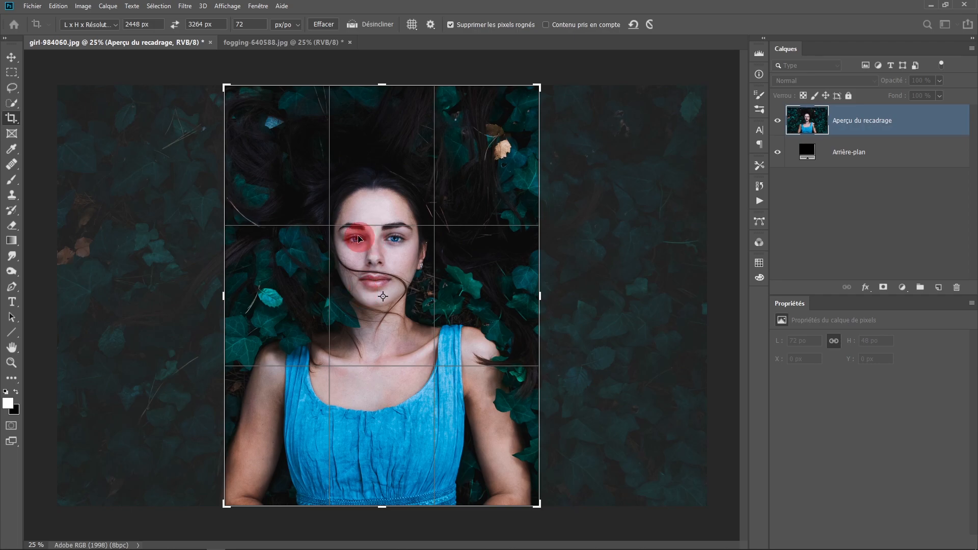
{"action": "left_click", "coordinate": [232, 100]}
{"action": "double_click", "coordinate": [232, 100]}
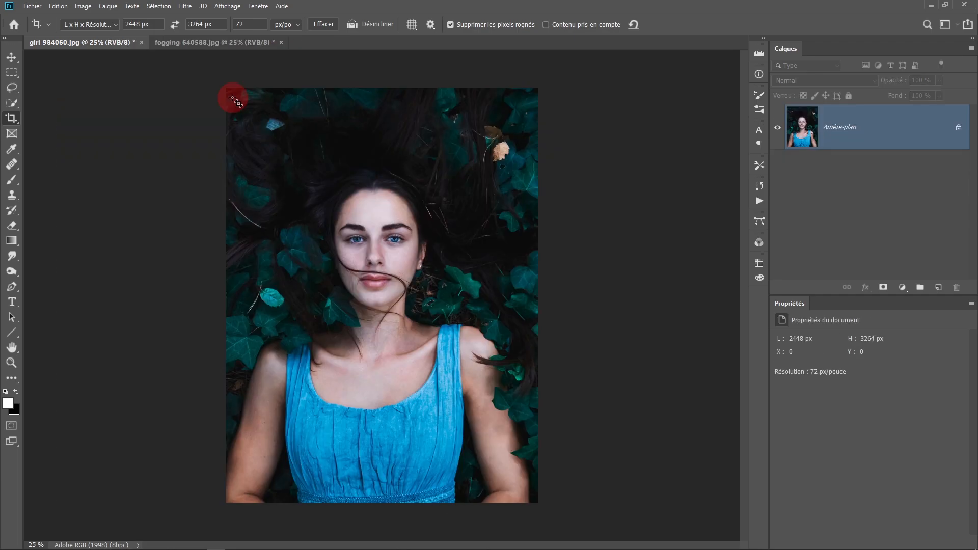
Convert the background layer of fogging-640588.jpg into a smart object.
{"action": "left_click", "coordinate": [203, 43]}
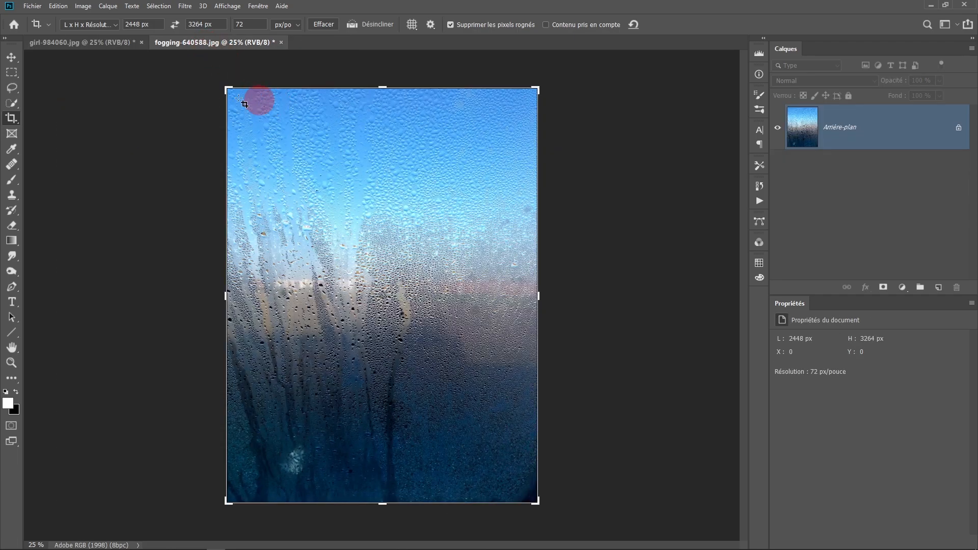
{"action": "key", "text": "v"}
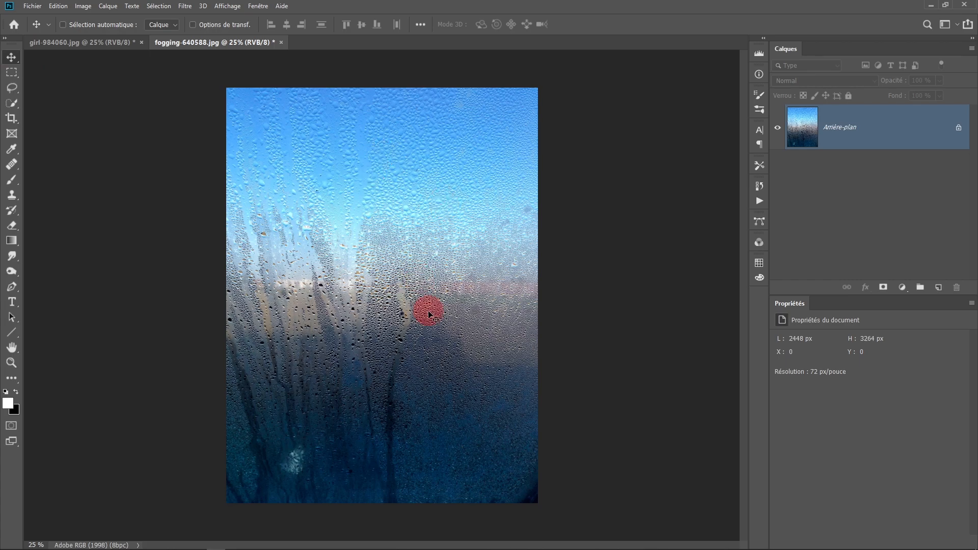
{"action": "scroll", "coordinate": [426, 310], "scroll_direction": "up", "scroll_amount": 3}
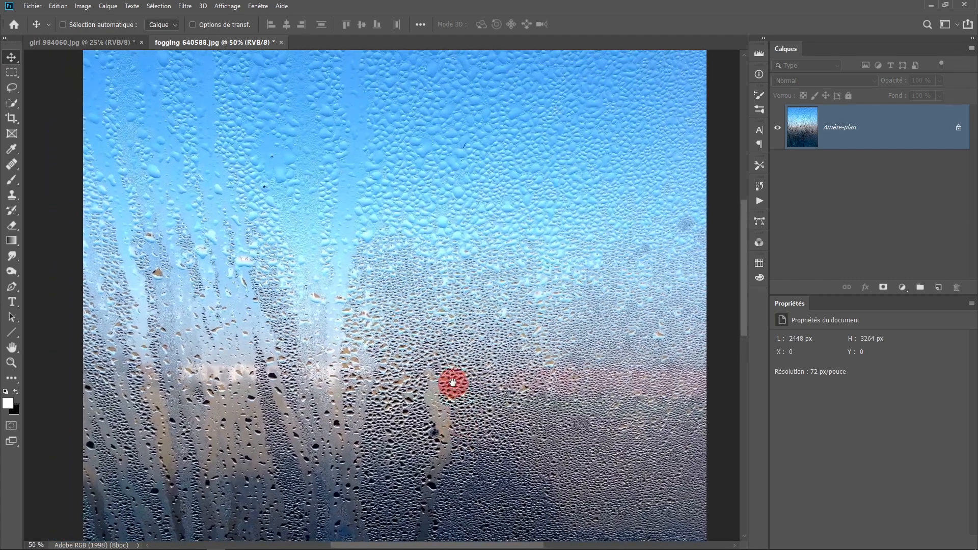
{"action": "scroll", "coordinate": [359, 204], "scroll_direction": "down", "scroll_amount": 2}
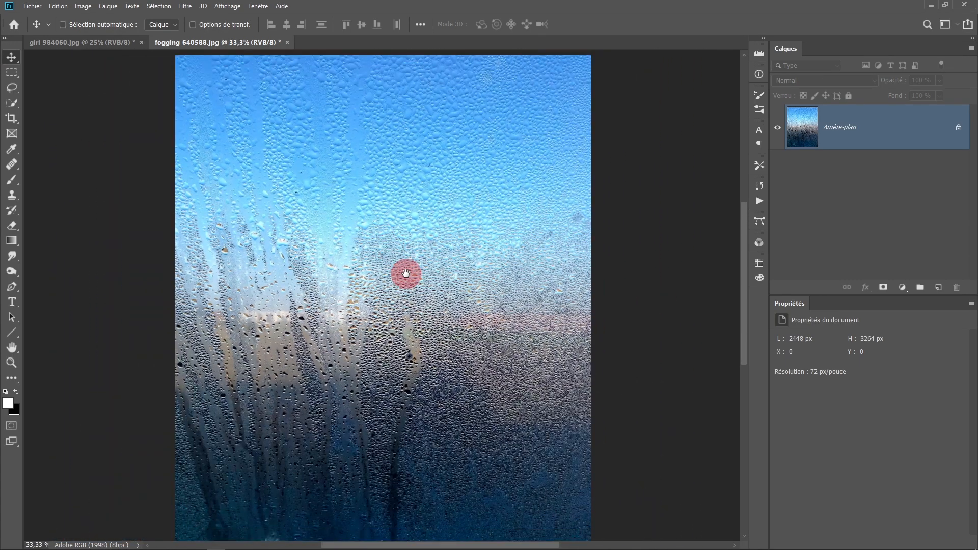
{"action": "left_click_drag", "start_coordinate": [409, 297], "coordinate": [398, 208]}
{"action": "left_click_drag", "start_coordinate": [388, 274], "coordinate": [410, 258]}
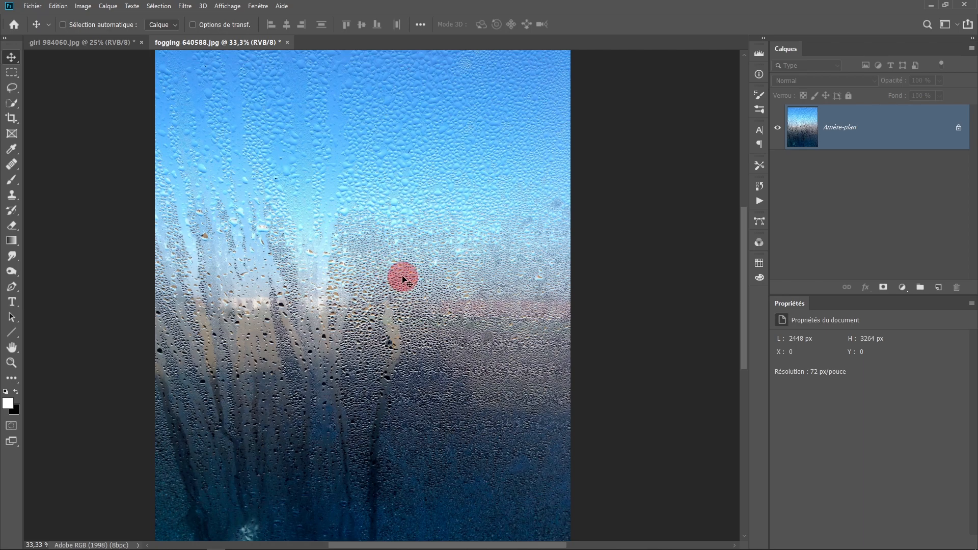
{"action": "left_click_drag", "start_coordinate": [292, 178], "coordinate": [286, 212]}
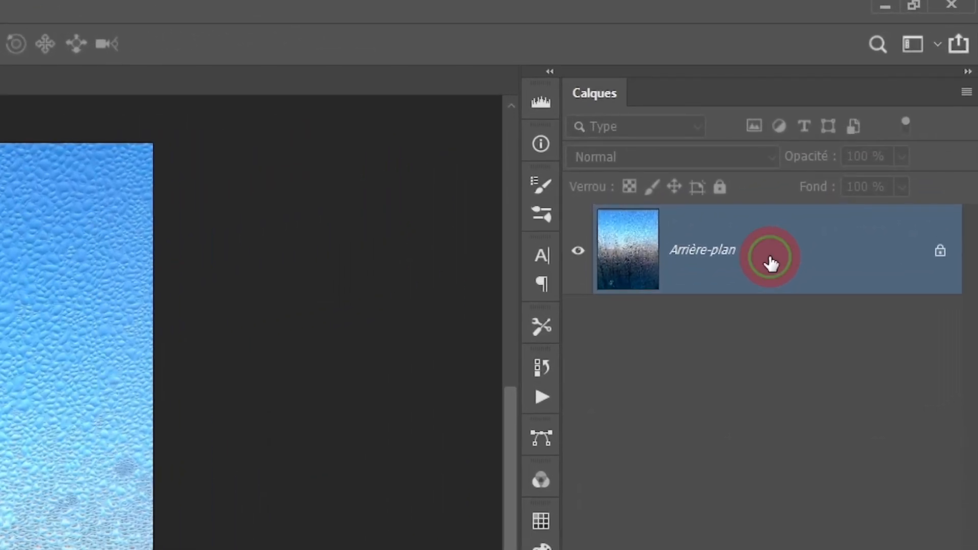
{"action": "right_click", "coordinate": [874, 133]}
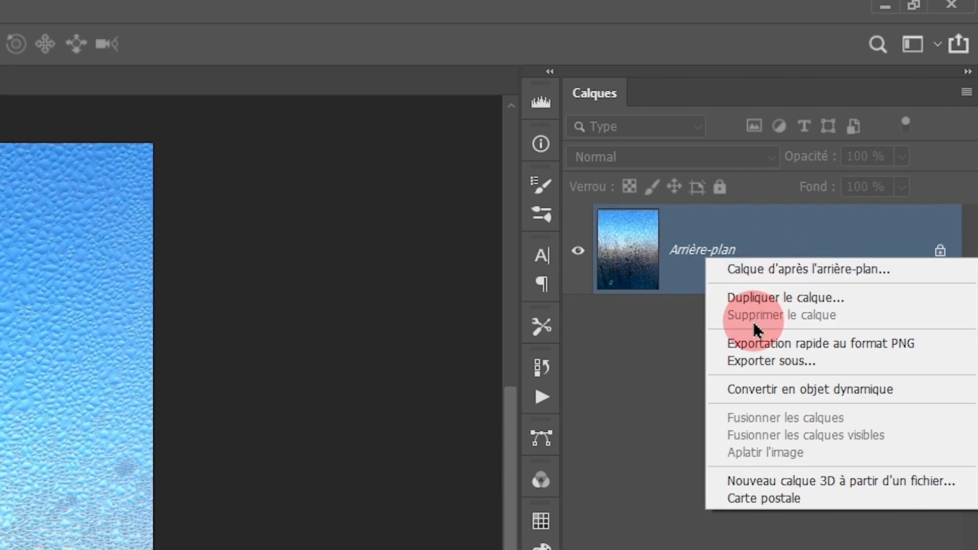
{"action": "left_click", "coordinate": [760, 399]}
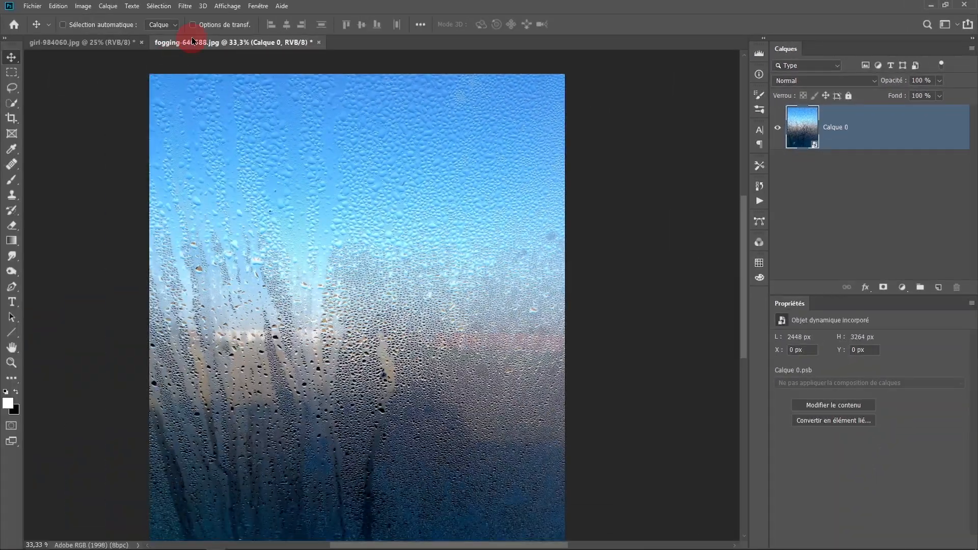
Apply the High Pass (Passe-haut) filter with a radius of 8,0 pixels to the condensation smart object and rename the layer Buée.
{"action": "left_click", "coordinate": [186, 6]}
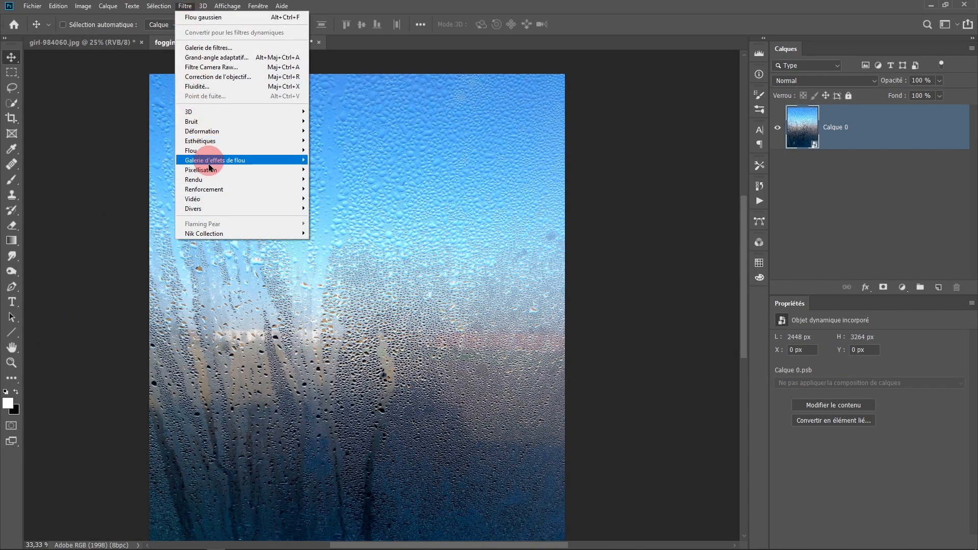
{"action": "mouse_move", "coordinate": [217, 212]}
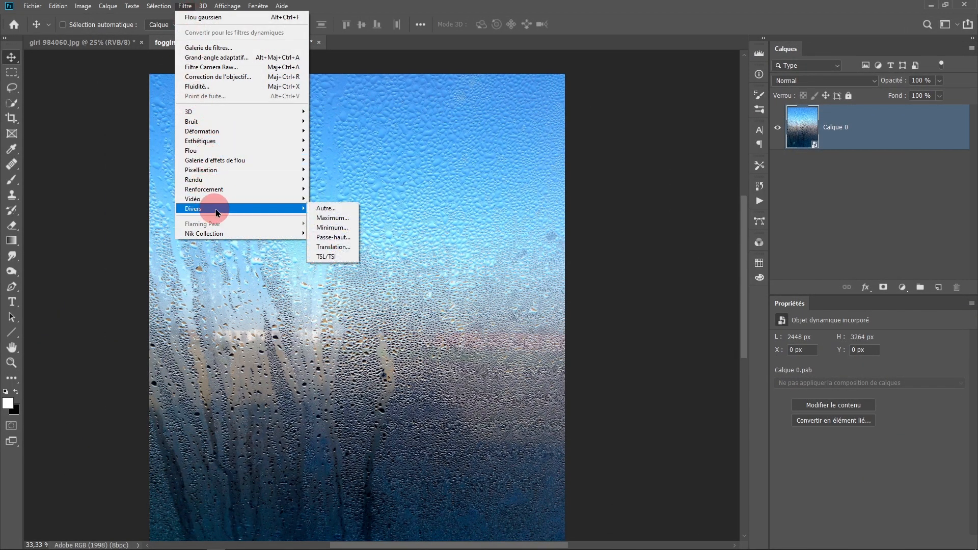
{"action": "left_click", "coordinate": [334, 237]}
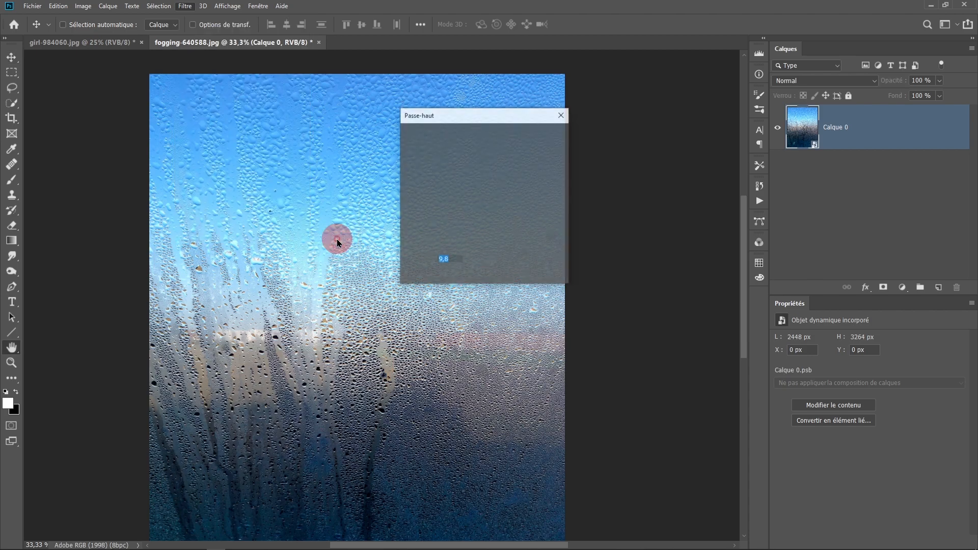
{"action": "left_click_drag", "start_coordinate": [484, 119], "coordinate": [574, 120]}
{"action": "left_click_drag", "start_coordinate": [399, 284], "coordinate": [347, 259]}
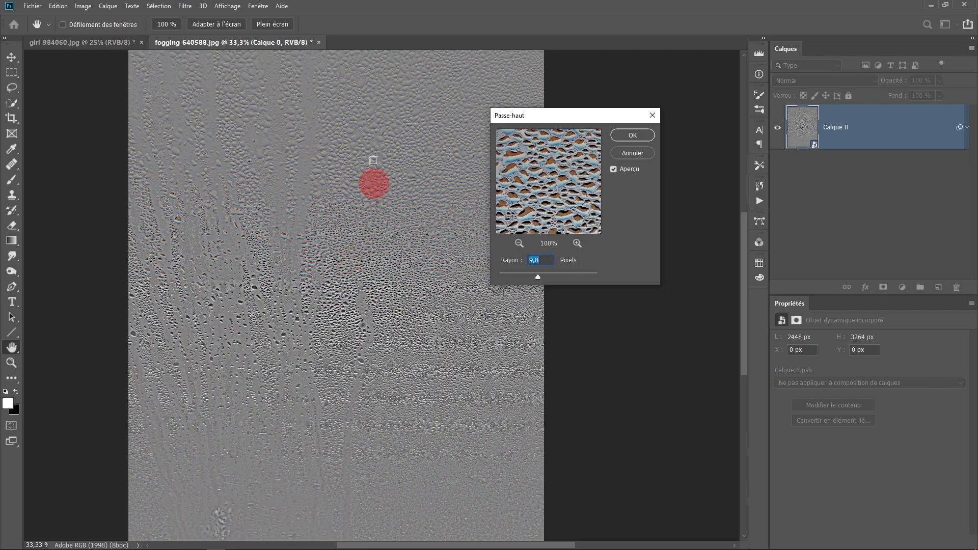
{"action": "scroll", "coordinate": [363, 208], "scroll_direction": "up", "scroll_amount": 2}
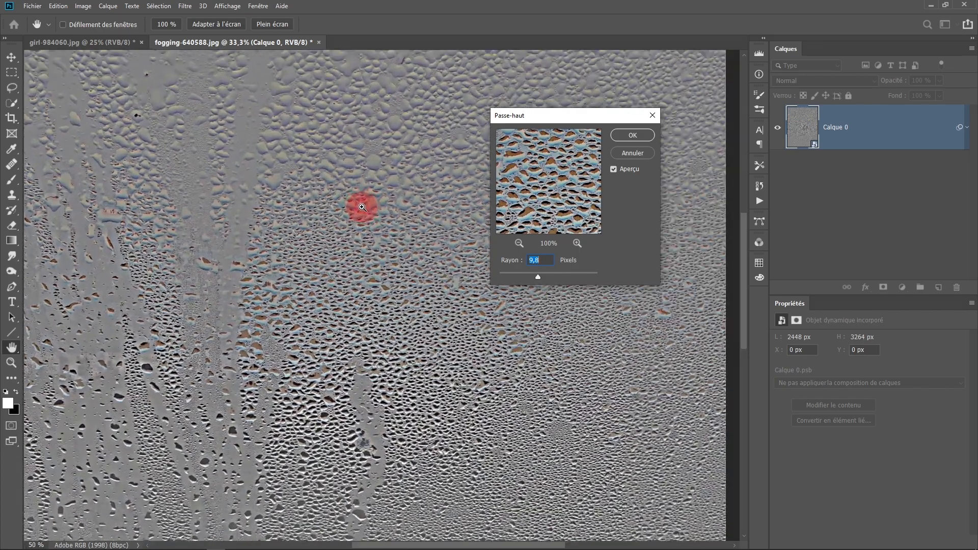
{"action": "scroll", "coordinate": [360, 209], "scroll_direction": "down", "scroll_amount": 2}
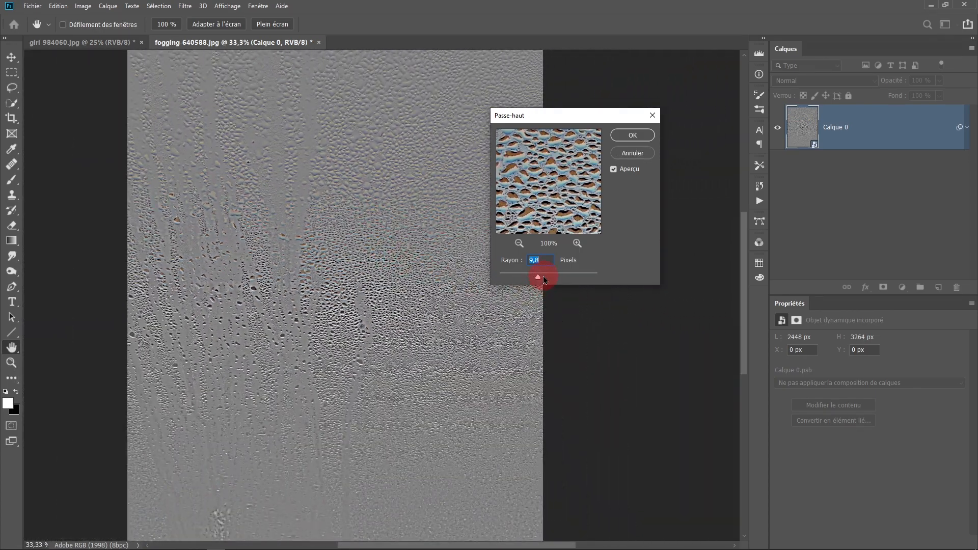
{"action": "left_click_drag", "start_coordinate": [550, 279], "coordinate": [539, 279]}
{"action": "scroll", "coordinate": [343, 293], "scroll_direction": "up", "scroll_amount": 2}
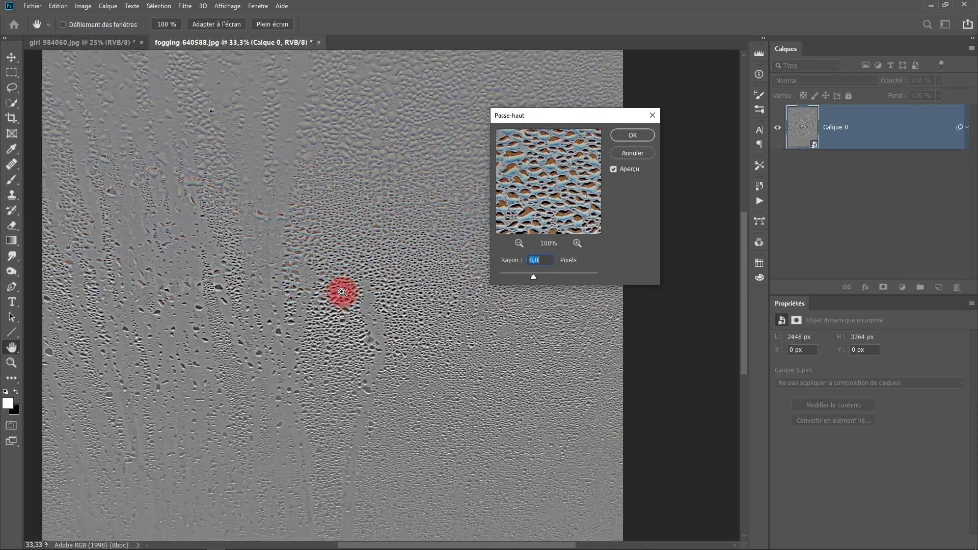
{"action": "scroll", "coordinate": [343, 293], "scroll_direction": "down", "scroll_amount": 2}
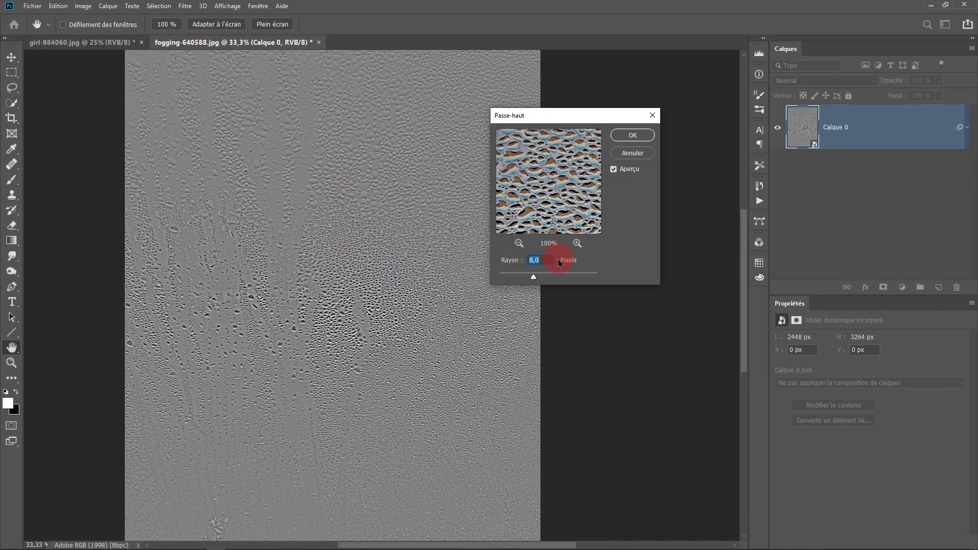
{"action": "left_click", "coordinate": [633, 135]}
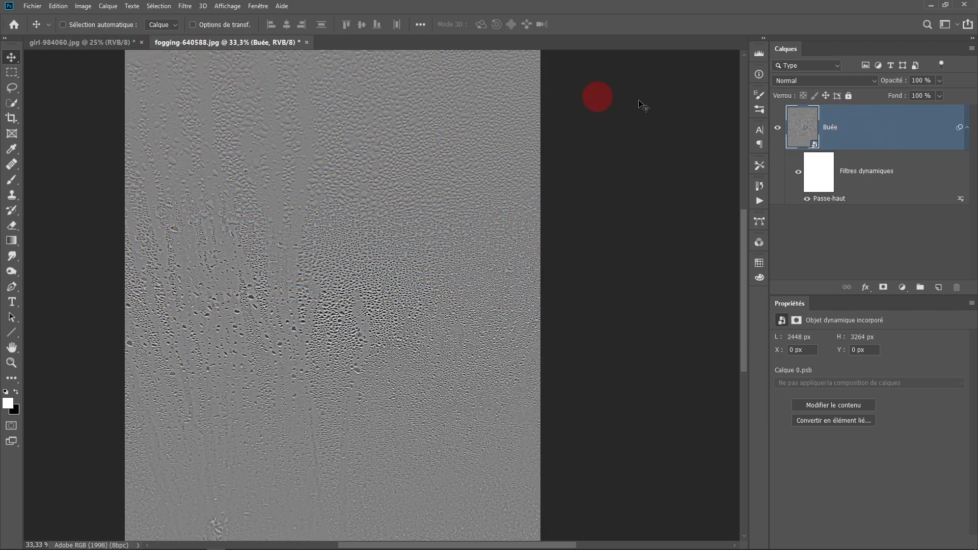
Duplicate the Buée layer into the girl-984060.jpg document and switch to that document.
{"action": "right_click", "coordinate": [851, 128]}
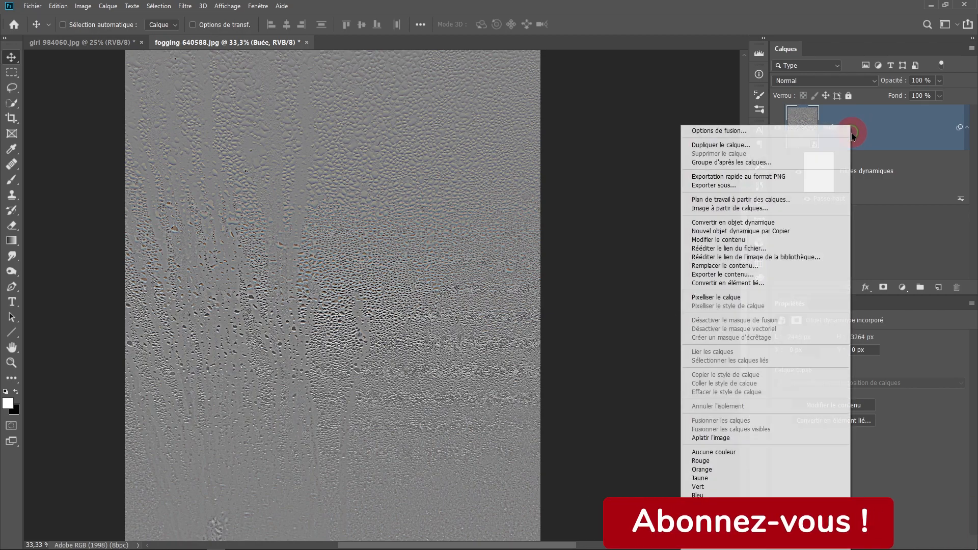
{"action": "left_click", "coordinate": [748, 146]}
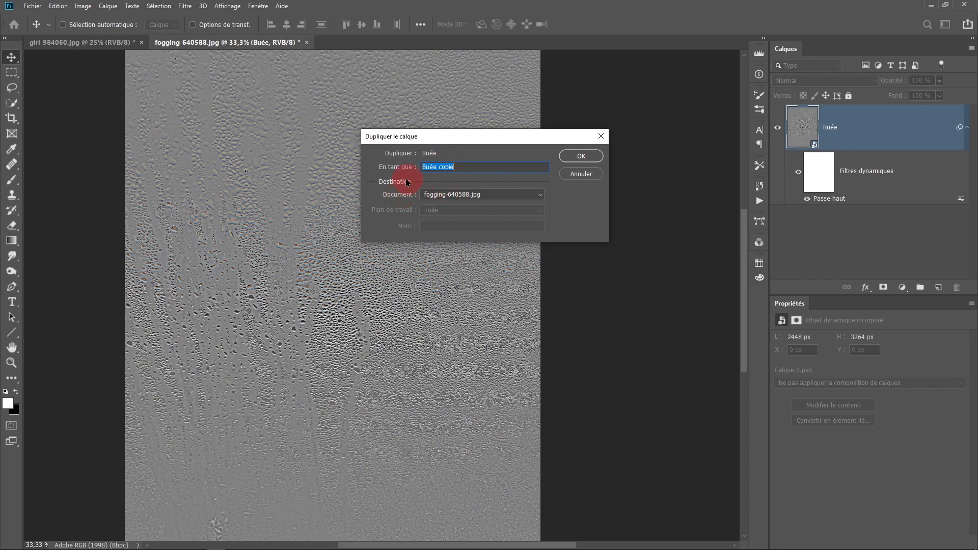
{"action": "left_click", "coordinate": [494, 195]}
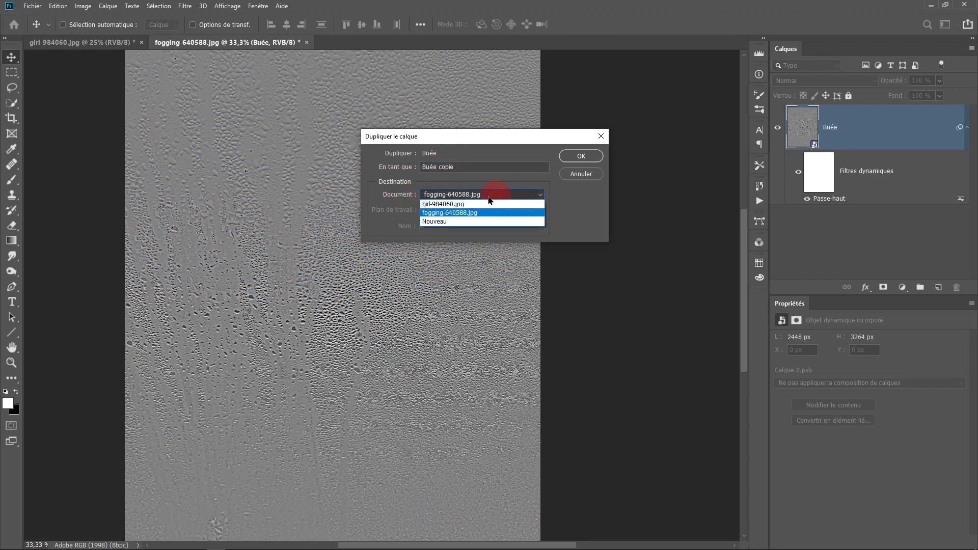
{"action": "left_click", "coordinate": [452, 204]}
{"action": "left_click", "coordinate": [581, 156]}
{"action": "left_click", "coordinate": [108, 47]}
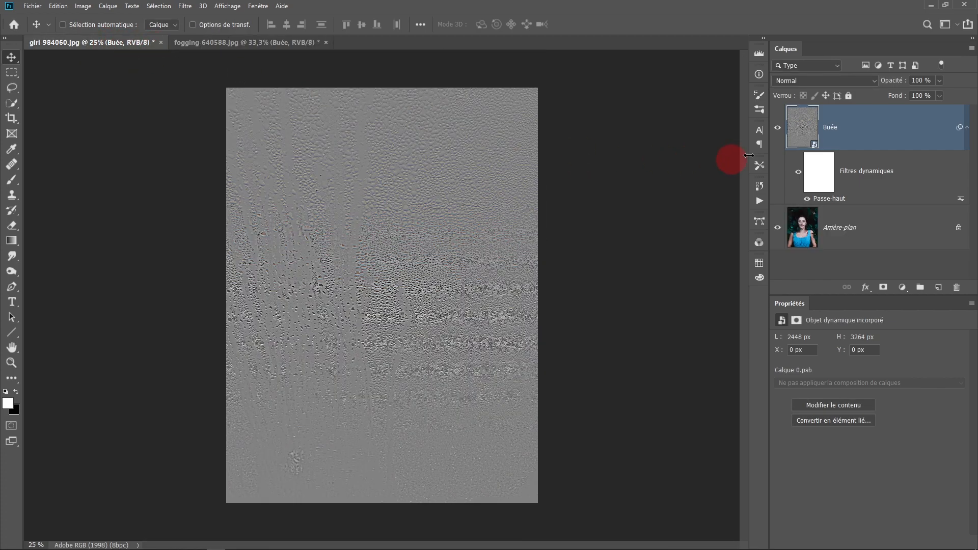
Compare the portrait with and without the Buée layer, and set the layer's blend mode to Lumière linéaire (Linear Light).
{"action": "left_click", "coordinate": [775, 129]}
{"action": "left_click", "coordinate": [776, 129]}
{"action": "left_click", "coordinate": [775, 130]}
{"action": "left_click", "coordinate": [776, 130]}
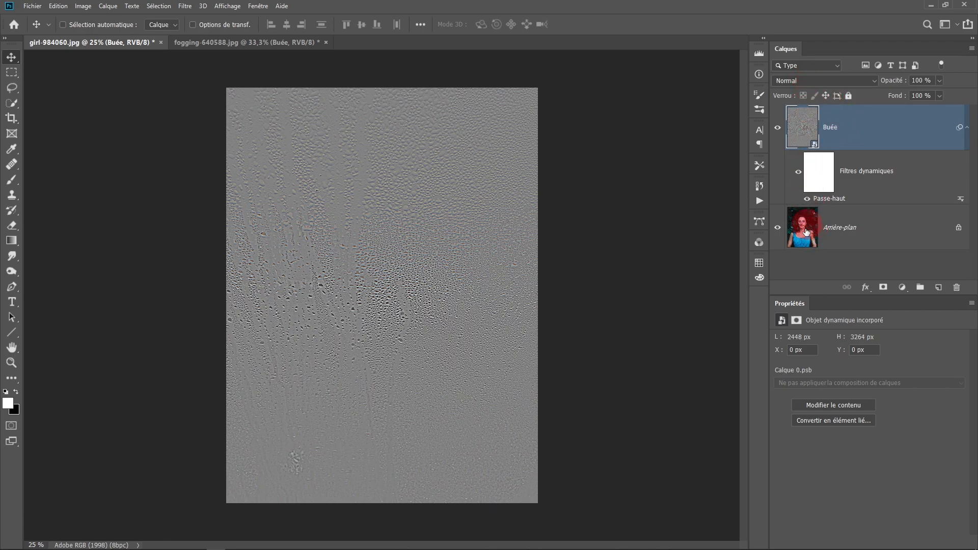
{"action": "left_click", "coordinate": [803, 81]}
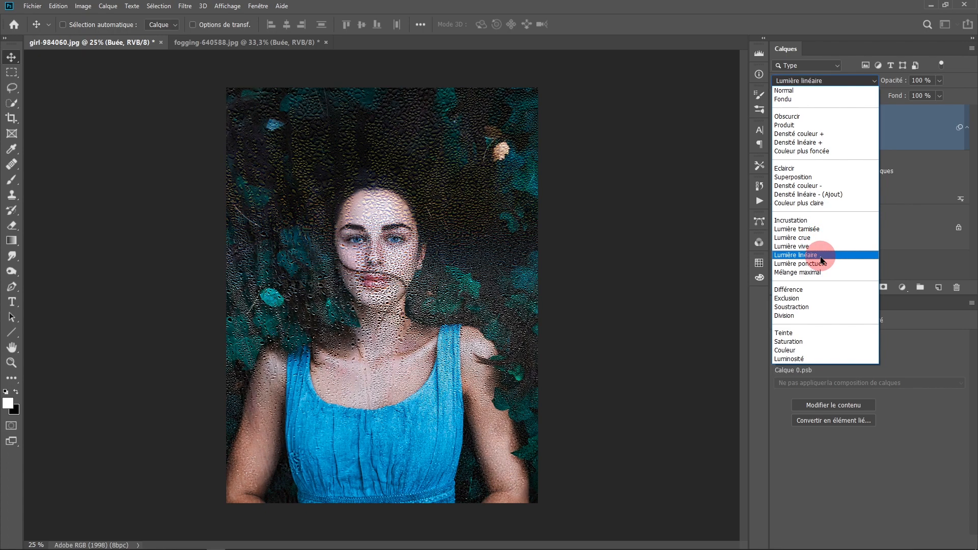
{"action": "left_click", "coordinate": [828, 261]}
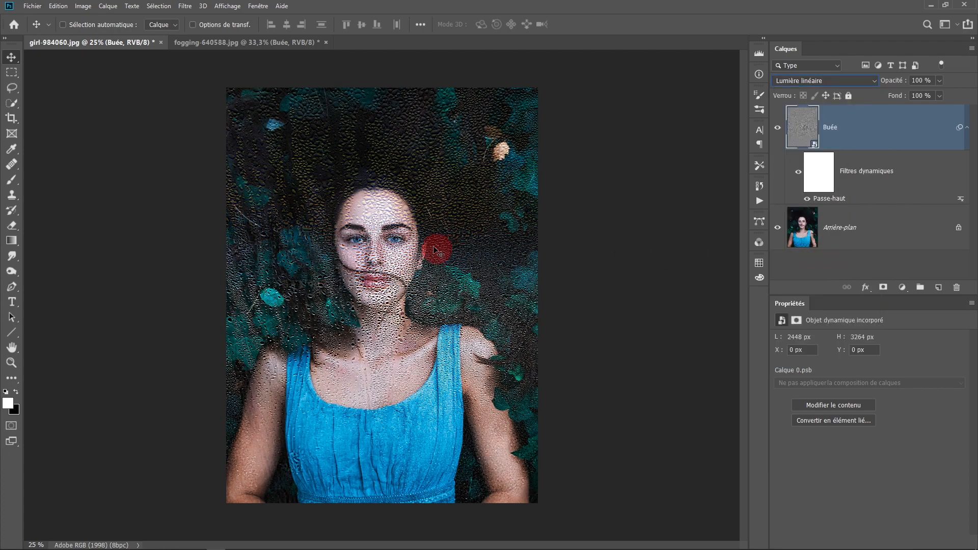
Examine the blended water droplets closely over the woman's face.
{"action": "left_click", "coordinate": [421, 229], "text": "ctrl"}
{"action": "left_click", "coordinate": [421, 231], "text": "ctrl"}
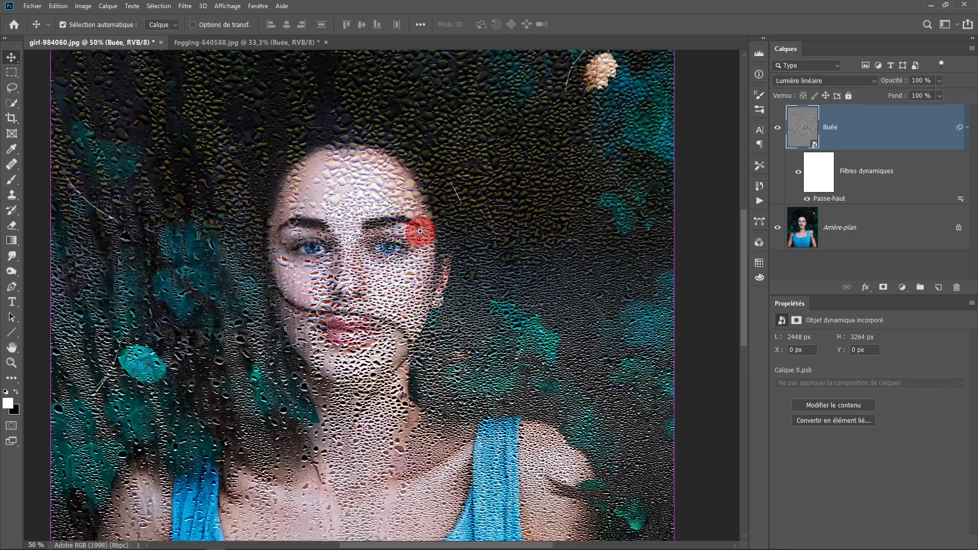
{"action": "left_click", "coordinate": [415, 258], "text": "ctrl"}
{"action": "left_click", "coordinate": [443, 246], "text": "ctrl"}
{"action": "left_click_drag", "start_coordinate": [434, 225], "coordinate": [445, 291]}
{"action": "left_click", "coordinate": [445, 291], "text": "alt"}
{"action": "left_click", "coordinate": [445, 291], "text": "alt"}
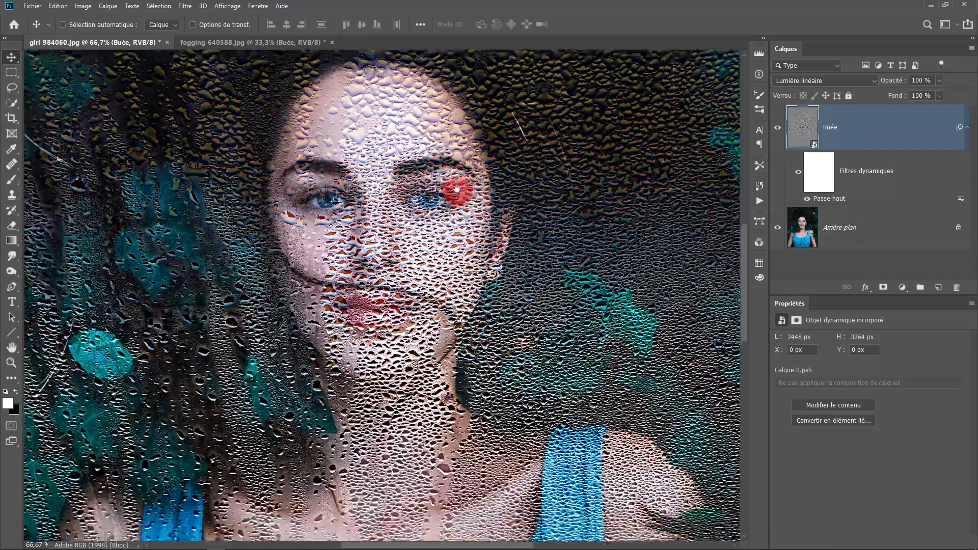
Compare the portrait with and without the Buée layer, examining the droplets over the face both up close and at full view.
{"action": "left_click_drag", "start_coordinate": [460, 212], "coordinate": [454, 232]}
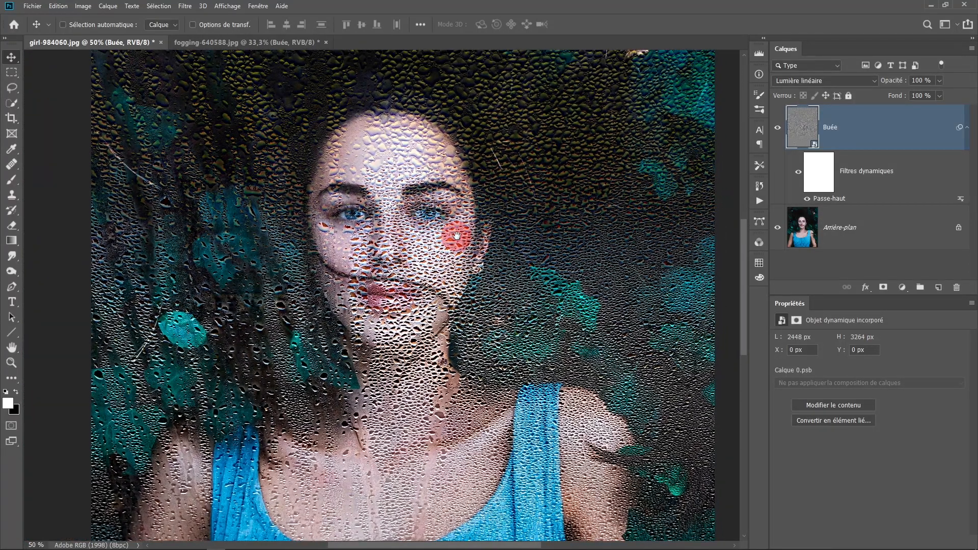
{"action": "left_click", "coordinate": [776, 130]}
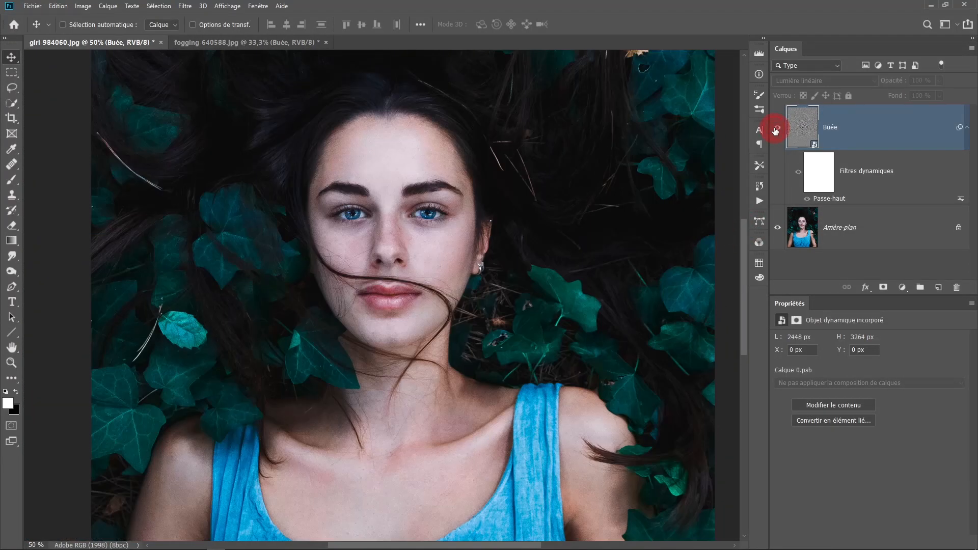
{"action": "left_click", "coordinate": [776, 130]}
{"action": "left_click", "coordinate": [775, 129]}
{"action": "left_click", "coordinate": [776, 130]}
{"action": "scroll", "coordinate": [338, 219], "scroll_direction": "up", "scroll_amount": 3}
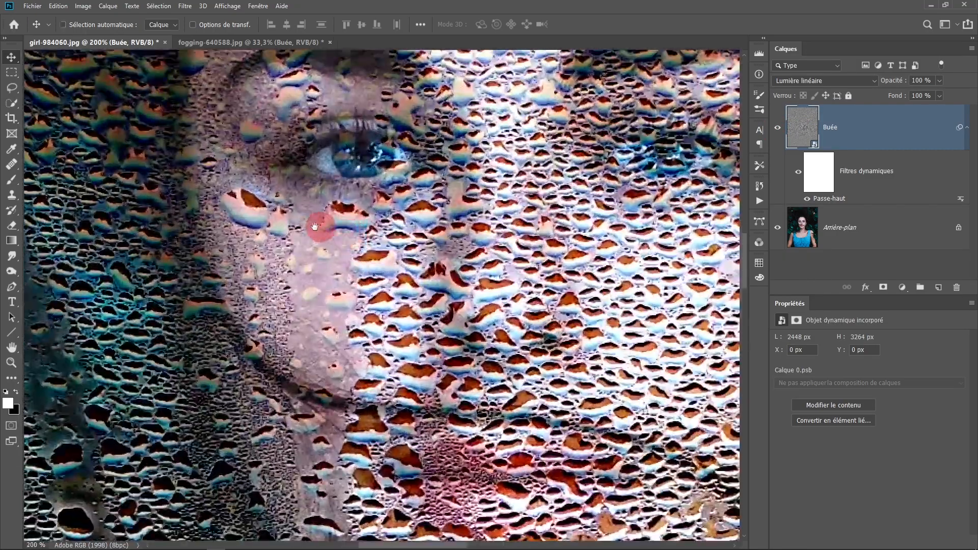
{"action": "scroll", "coordinate": [341, 263], "scroll_direction": "down", "scroll_amount": 3}
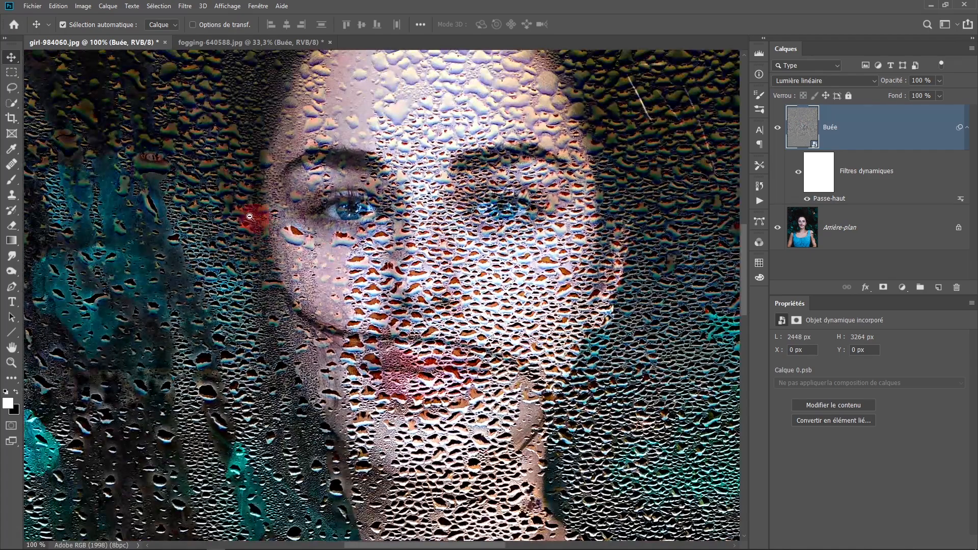
{"action": "scroll", "coordinate": [306, 236], "scroll_direction": "down", "scroll_amount": 1}
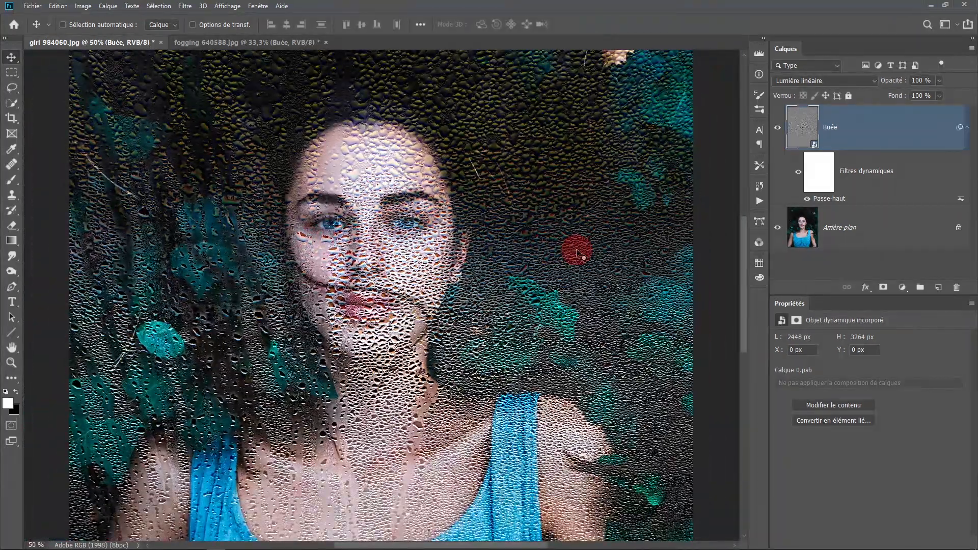
{"action": "scroll", "coordinate": [436, 259], "scroll_direction": "down", "scroll_amount": 1}
{"action": "left_click_drag", "start_coordinate": [433, 260], "coordinate": [414, 265]}
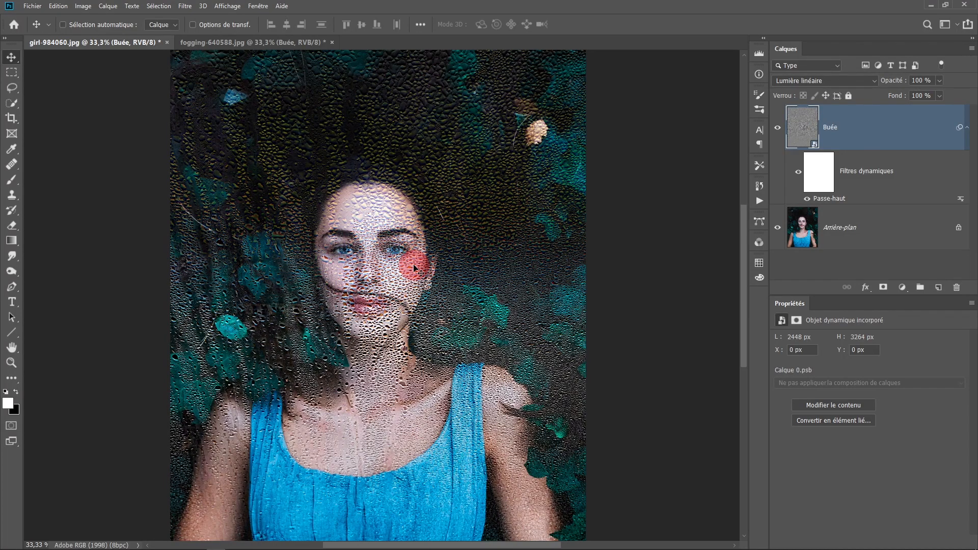
{"action": "left_click", "coordinate": [777, 132]}
{"action": "left_click", "coordinate": [777, 131]}
Convert the Arrière-plan layer to a smart object and rename it Portrait.
{"action": "left_click", "coordinate": [882, 228]}
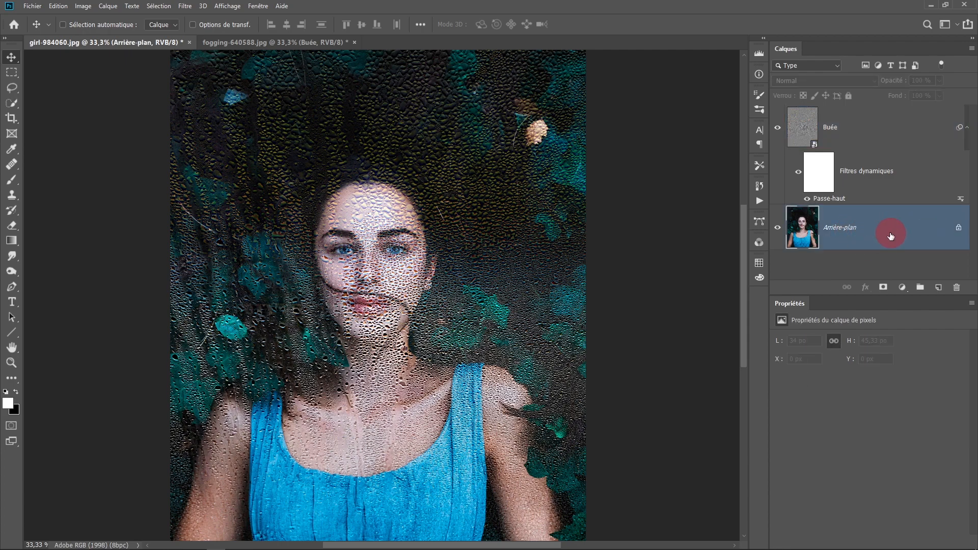
{"action": "right_click", "coordinate": [877, 238]}
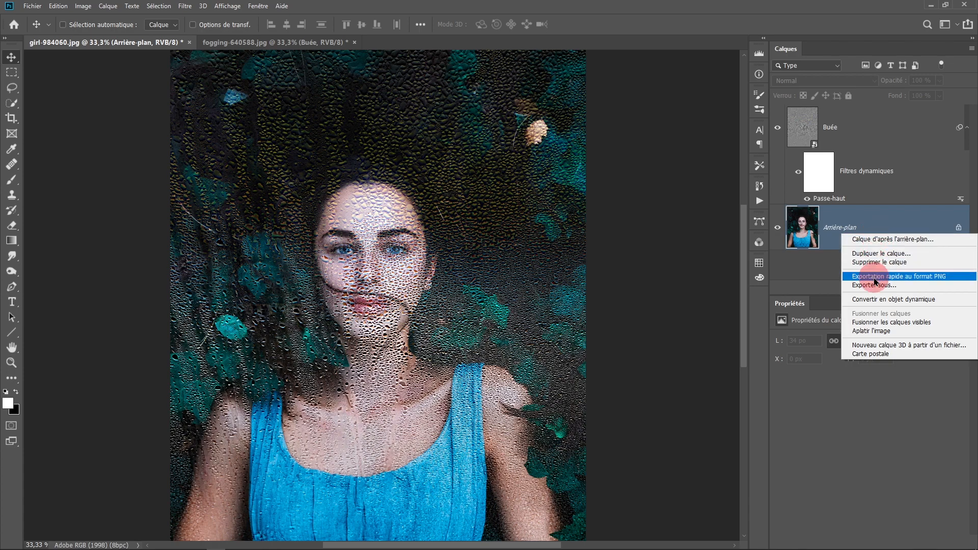
{"action": "left_click", "coordinate": [874, 300]}
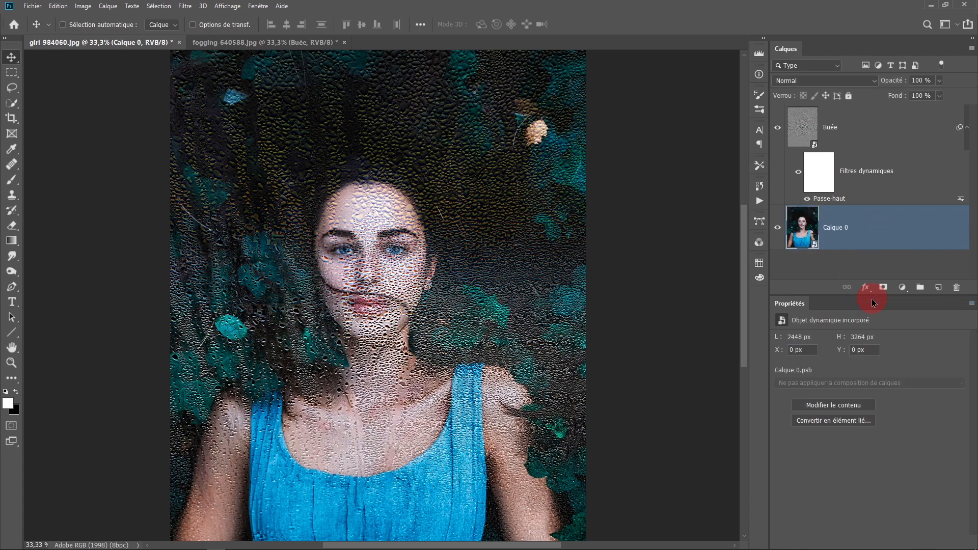
{"action": "double_click", "coordinate": [838, 227]}
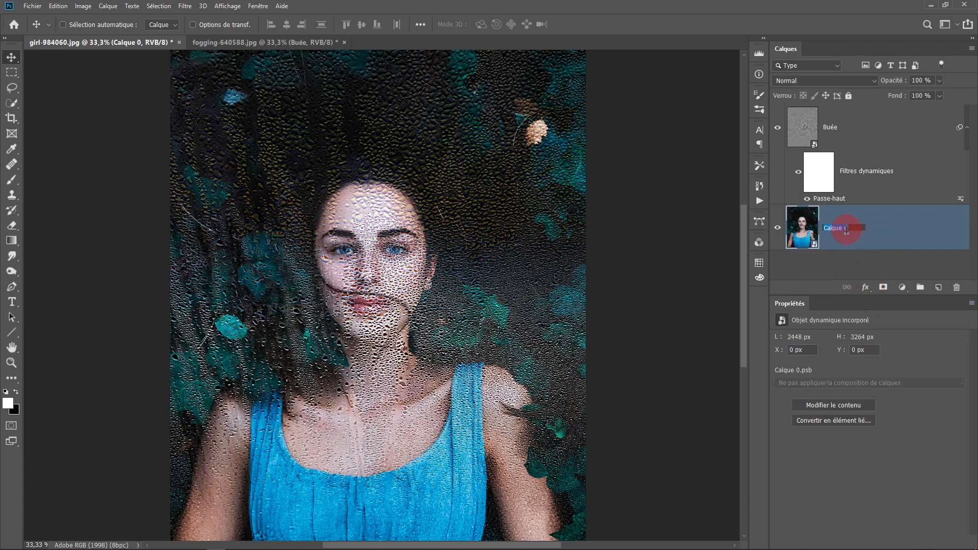
{"action": "type", "text": "Portrait"}
{"action": "key", "text": "Return"}
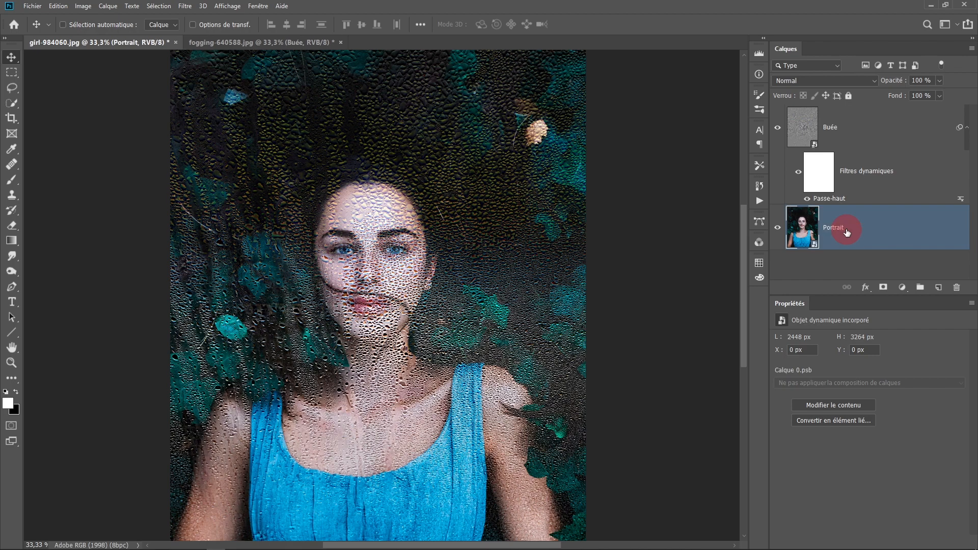
Apply a Field Blur (Flou de profondeur de champ) of 31 px to the Portrait smart object.
{"action": "left_click", "coordinate": [185, 6]}
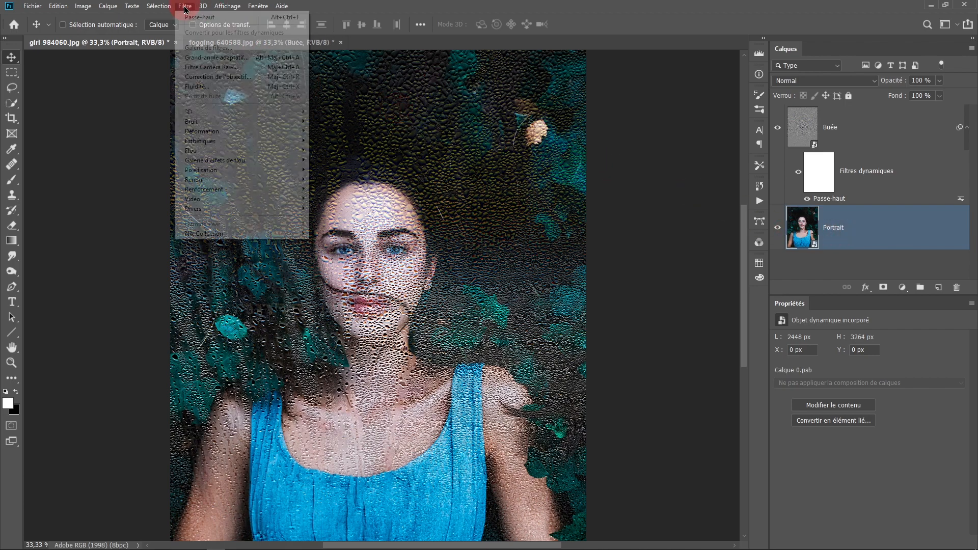
{"action": "left_click", "coordinate": [217, 161]}
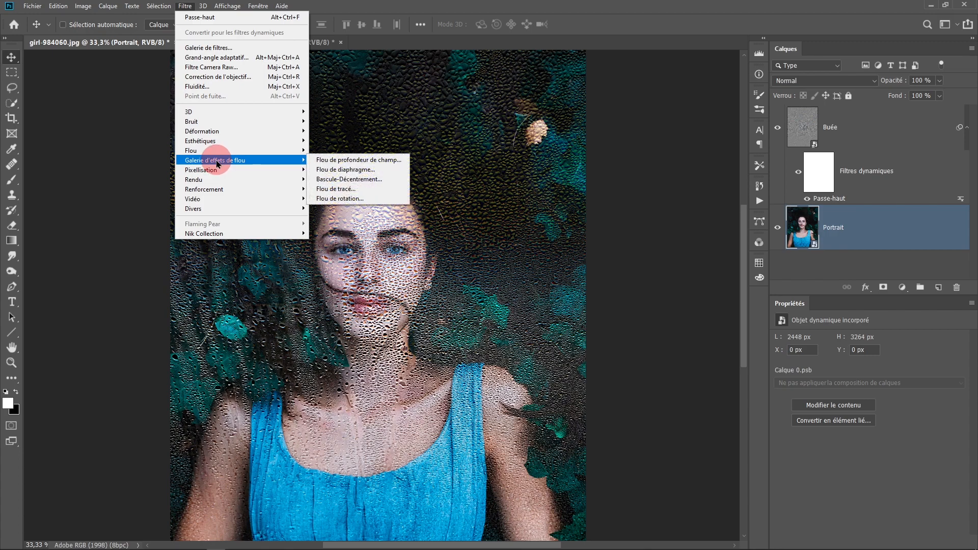
{"action": "left_click", "coordinate": [349, 164]}
{"action": "left_click_drag", "start_coordinate": [378, 297], "coordinate": [493, 177]}
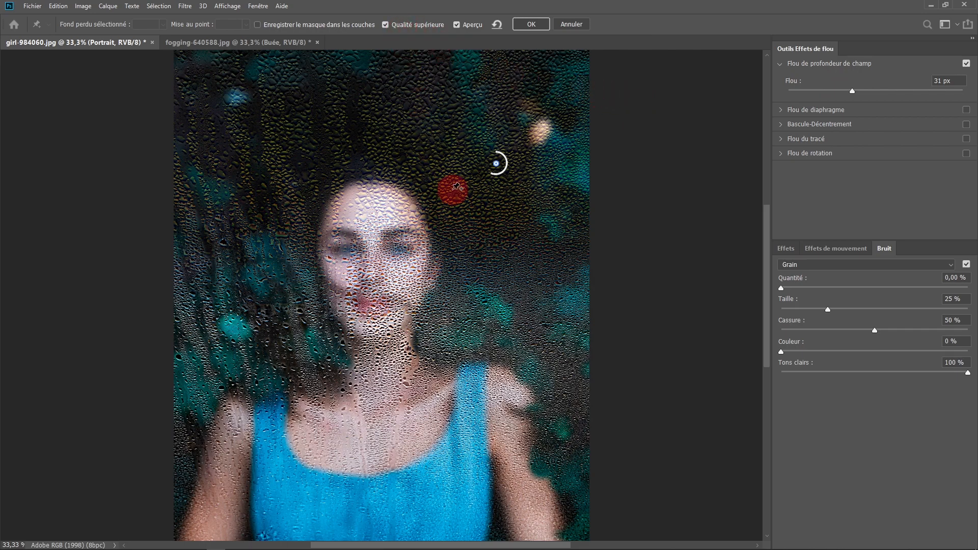
{"action": "left_click", "coordinate": [530, 24]}
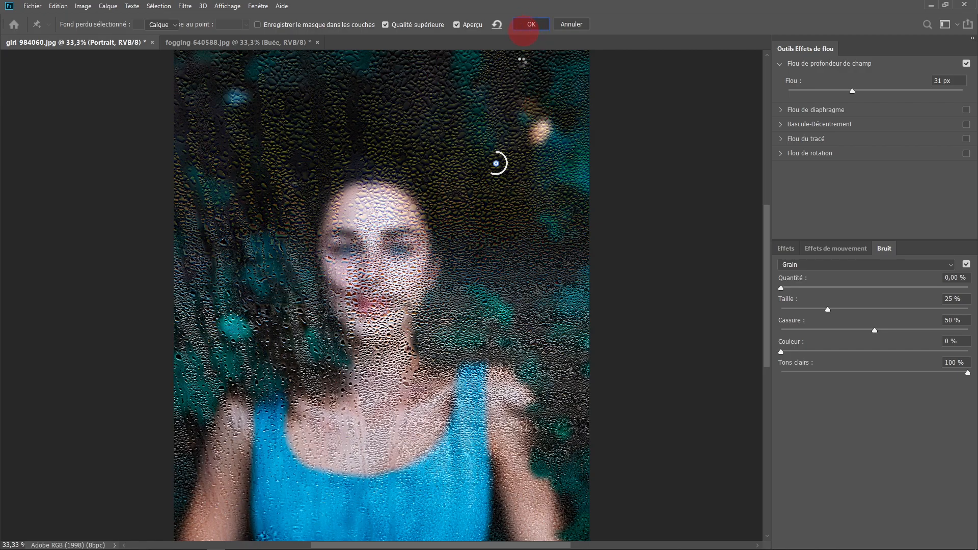
Examine the blurred portrait at several magnifications and compare it with and without the Buée layer.
{"action": "left_click", "coordinate": [404, 274], "text": "ctrl"}
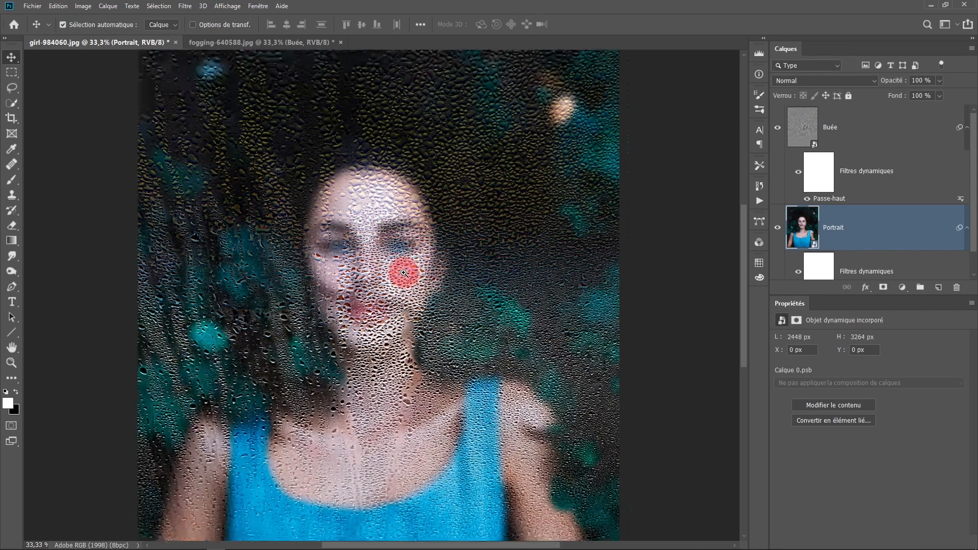
{"action": "left_click", "coordinate": [404, 274], "text": "ctrl"}
{"action": "left_click", "coordinate": [403, 274], "text": "ctrl+alt"}
{"action": "left_click", "coordinate": [403, 271], "text": "ctrl+alt"}
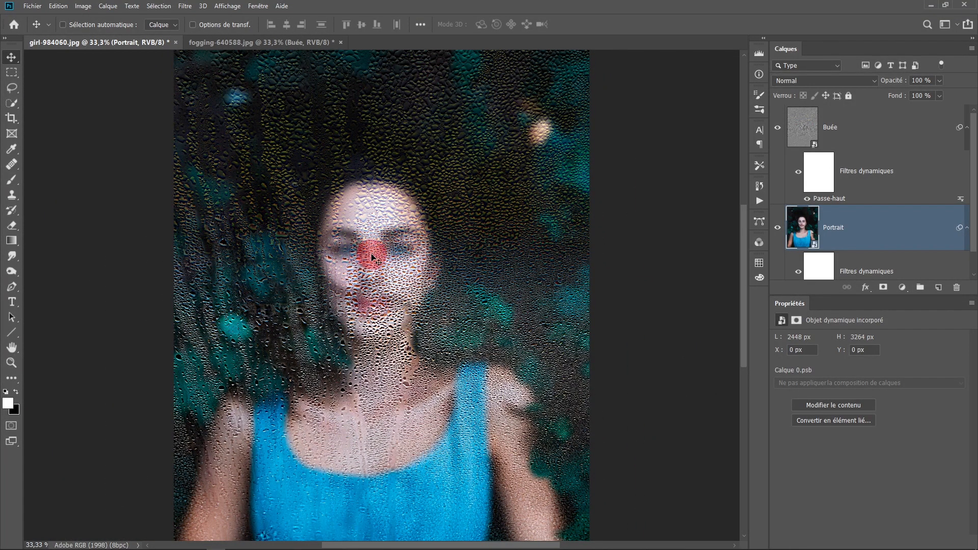
{"action": "left_click", "coordinate": [778, 132]}
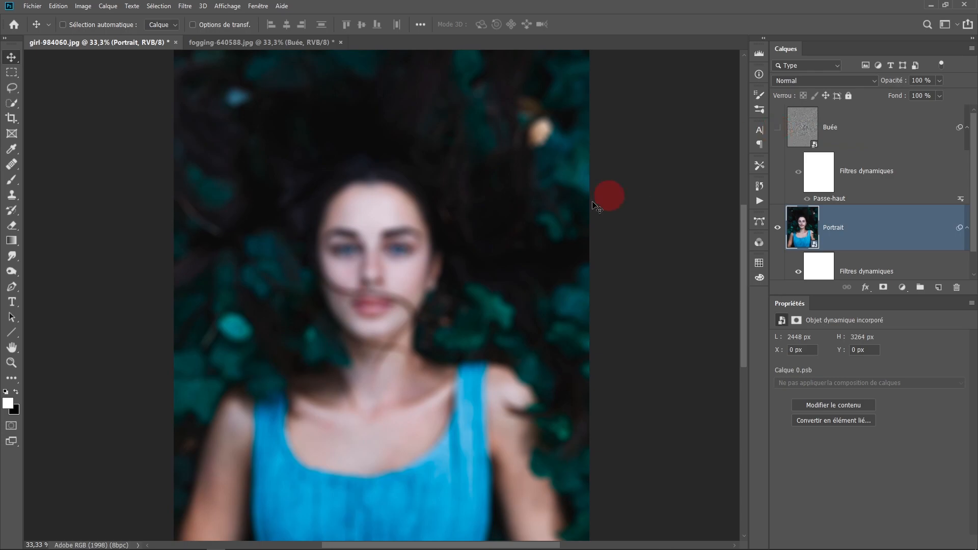
{"action": "left_click", "coordinate": [428, 270], "text": "ctrl"}
{"action": "left_click_drag", "start_coordinate": [426, 269], "coordinate": [483, 290]}
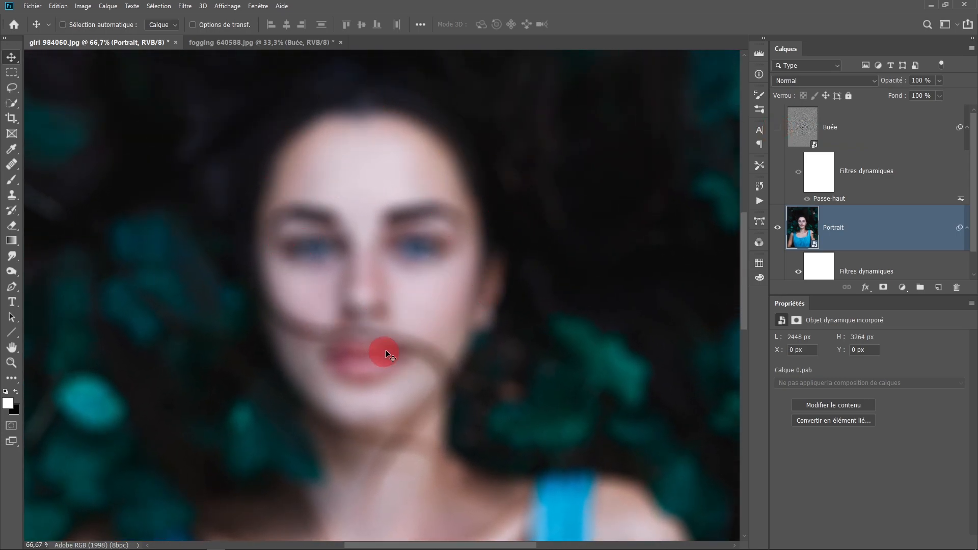
{"action": "left_click", "coordinate": [779, 130]}
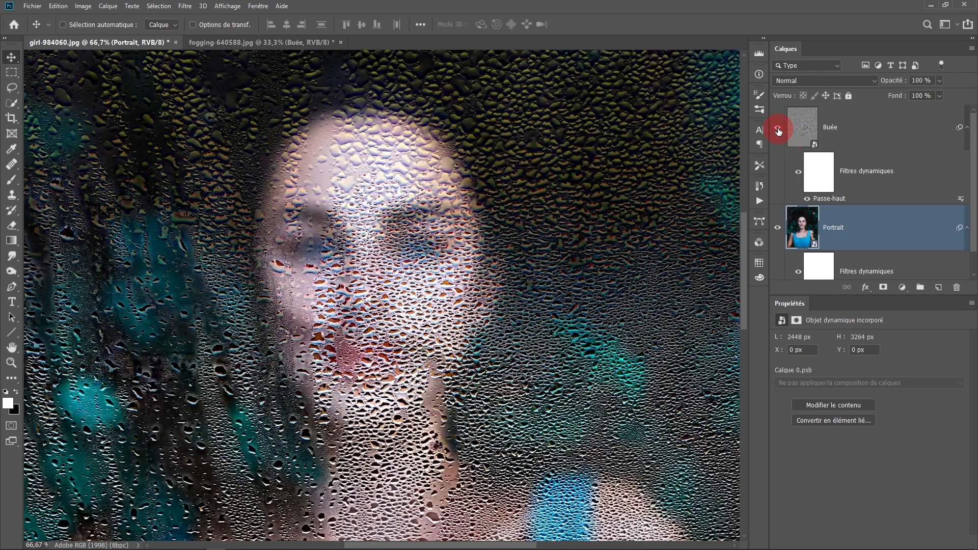
{"action": "left_click", "coordinate": [779, 130]}
{"action": "left_click", "coordinate": [778, 130]}
{"action": "scroll", "coordinate": [326, 199], "scroll_direction": "up", "scroll_amount": 1}
{"action": "scroll", "coordinate": [268, 229], "scroll_direction": "down", "scroll_amount": 2}
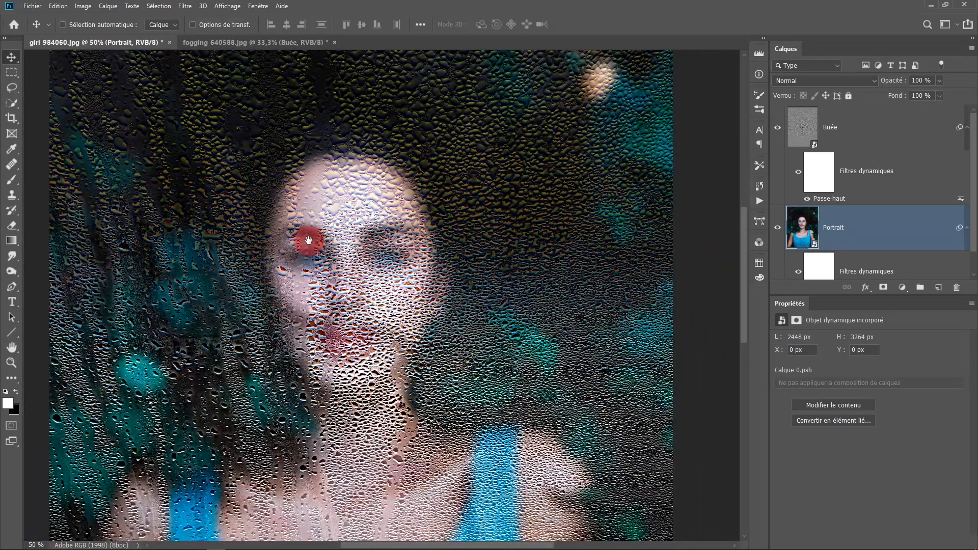
{"action": "left_click", "coordinate": [779, 129]}
{"action": "left_click", "coordinate": [778, 128]}
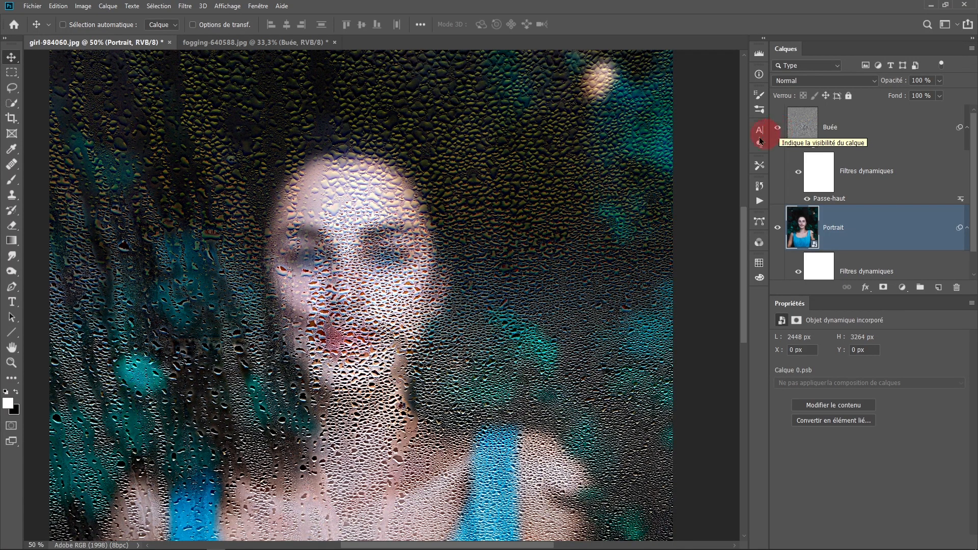
Switch to the fogging-640588.jpg document and apply a Black & White (Noir et blanc) adjustment with the default preset to the Buée layer.
{"action": "left_click", "coordinate": [281, 43]}
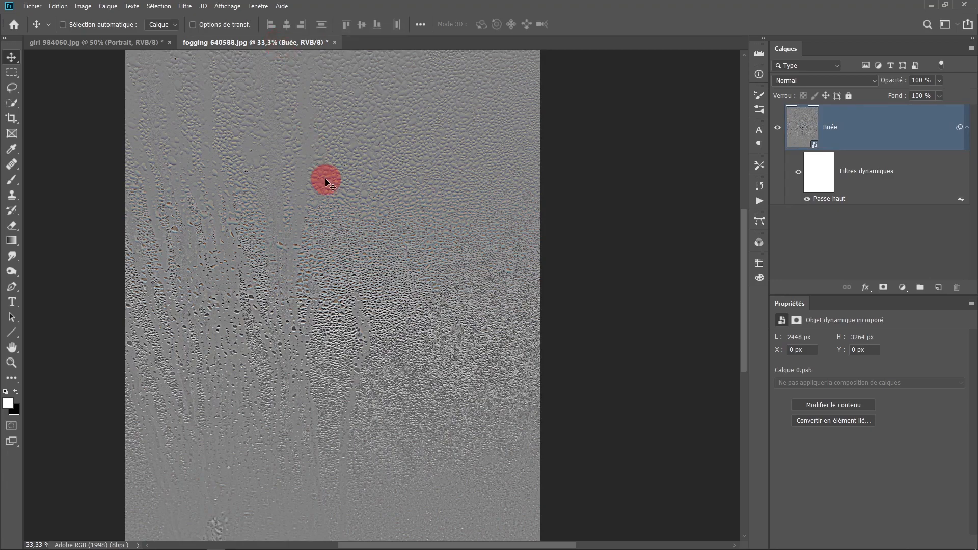
{"action": "scroll", "coordinate": [325, 181], "scroll_direction": "up", "scroll_amount": 1}
{"action": "left_click_drag", "start_coordinate": [325, 182], "coordinate": [362, 246]}
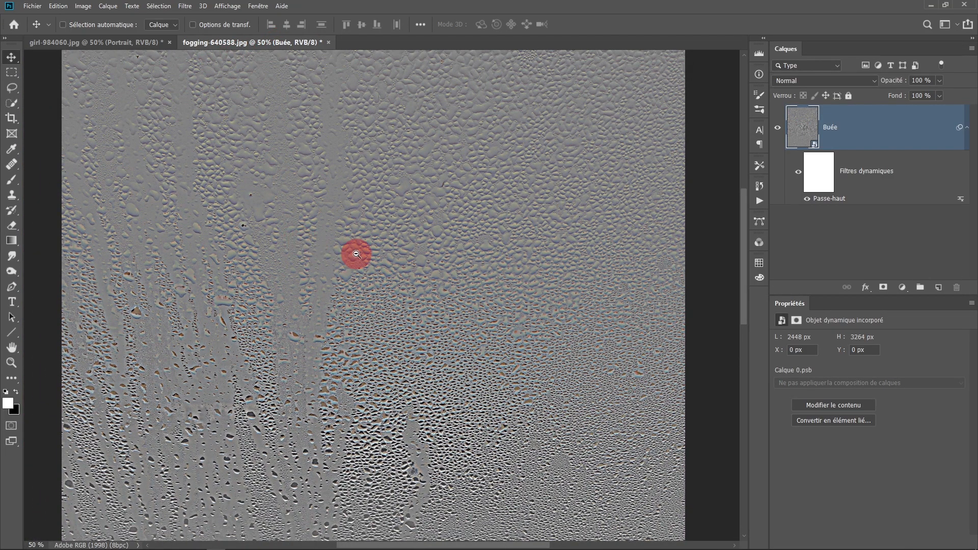
{"action": "scroll", "coordinate": [352, 254], "scroll_direction": "down", "scroll_amount": 1}
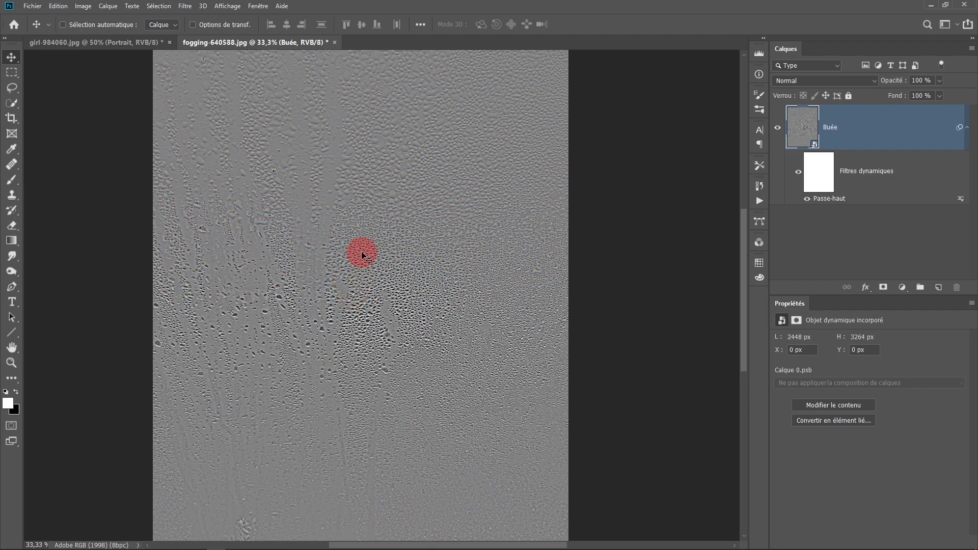
{"action": "key", "text": "ctrl+space"}
{"action": "left_click", "coordinate": [354, 181]}
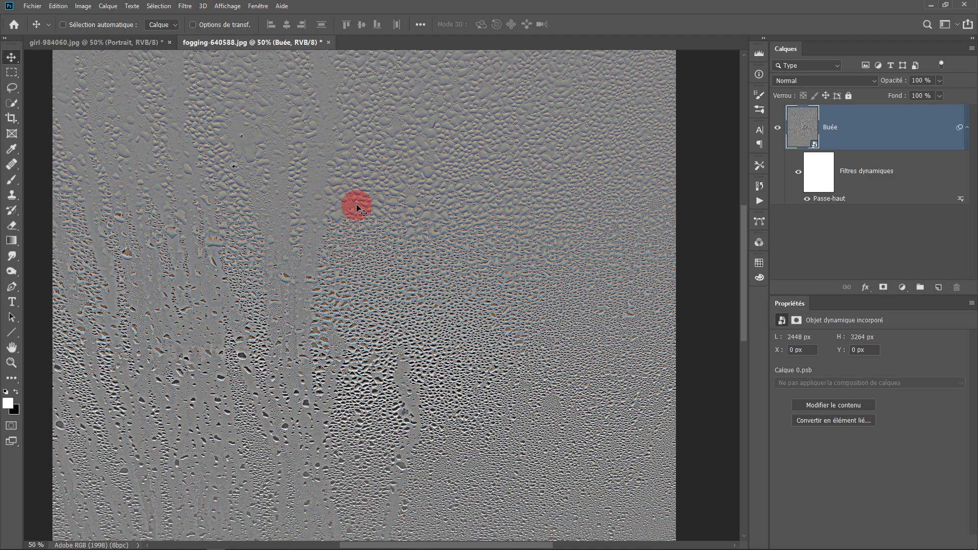
{"action": "left_click", "coordinate": [83, 6]}
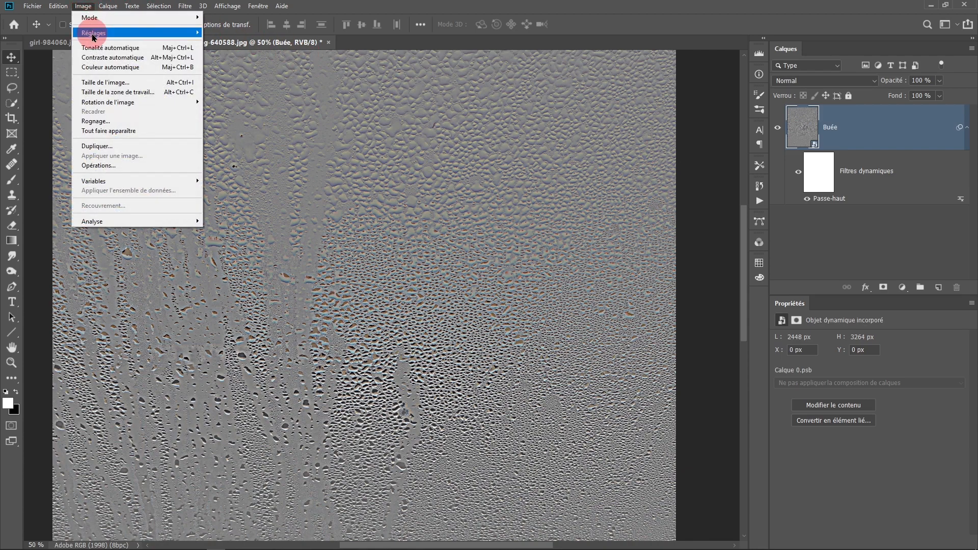
{"action": "mouse_move", "coordinate": [93, 35]}
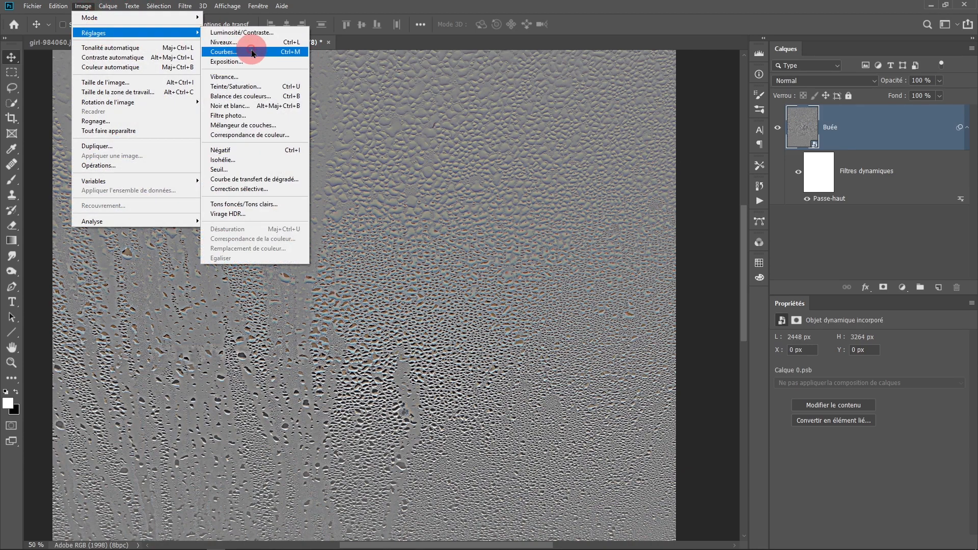
{"action": "left_click", "coordinate": [245, 110]}
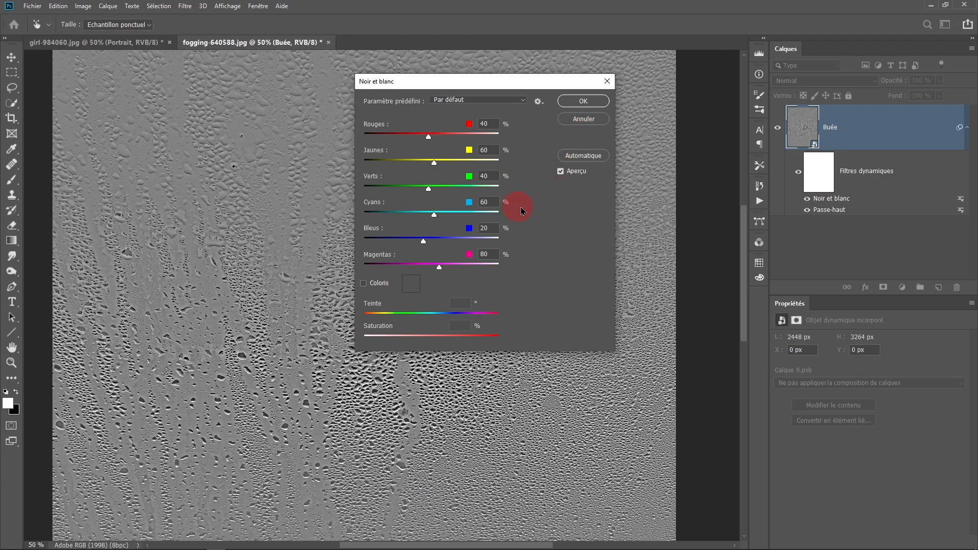
{"action": "left_click", "coordinate": [578, 101]}
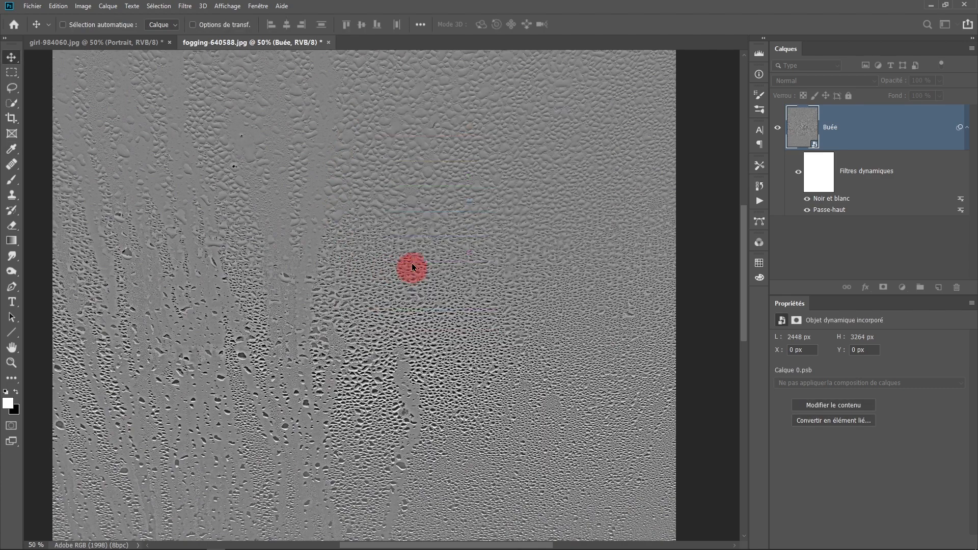
Strengthen the Buée layer's contrast with a Curves (Courbes) adjustment, moving the black point inward and the white point to input 178.
{"action": "left_click", "coordinate": [91, 10]}
{"action": "mouse_move", "coordinate": [102, 33]}
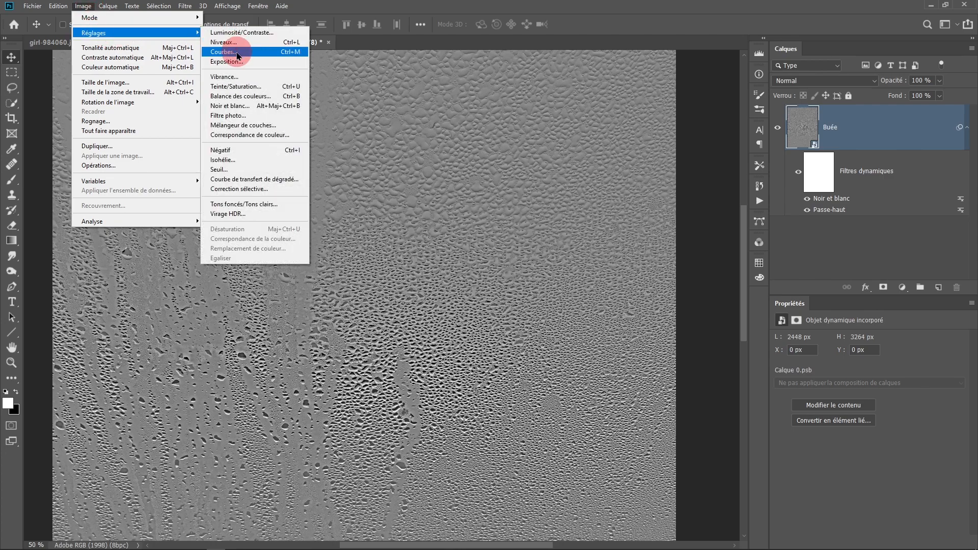
{"action": "left_click", "coordinate": [238, 55]}
{"action": "left_click_drag", "start_coordinate": [341, 291], "coordinate": [373, 292]}
{"action": "left_click", "coordinate": [469, 288]}
{"action": "left_click_drag", "start_coordinate": [470, 289], "coordinate": [429, 289]}
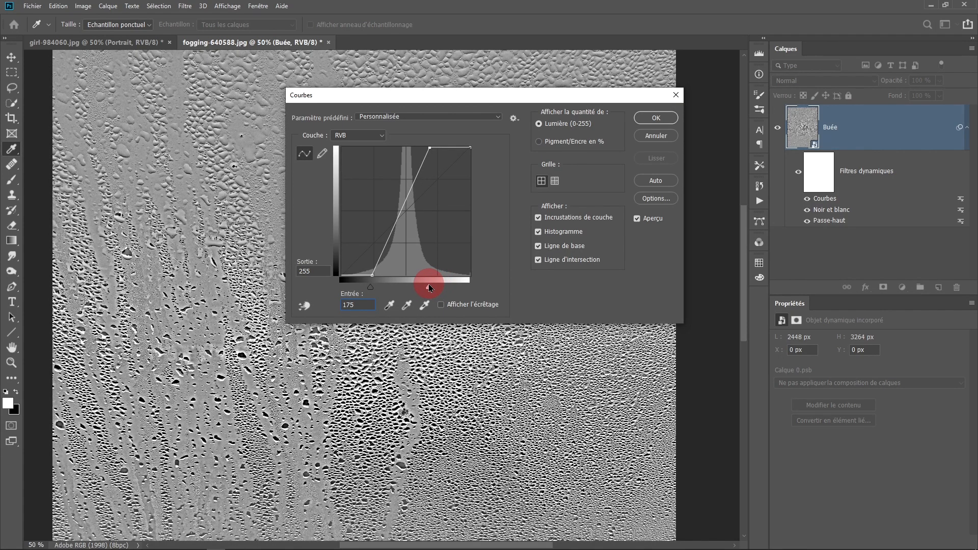
{"action": "left_click", "coordinate": [642, 119]}
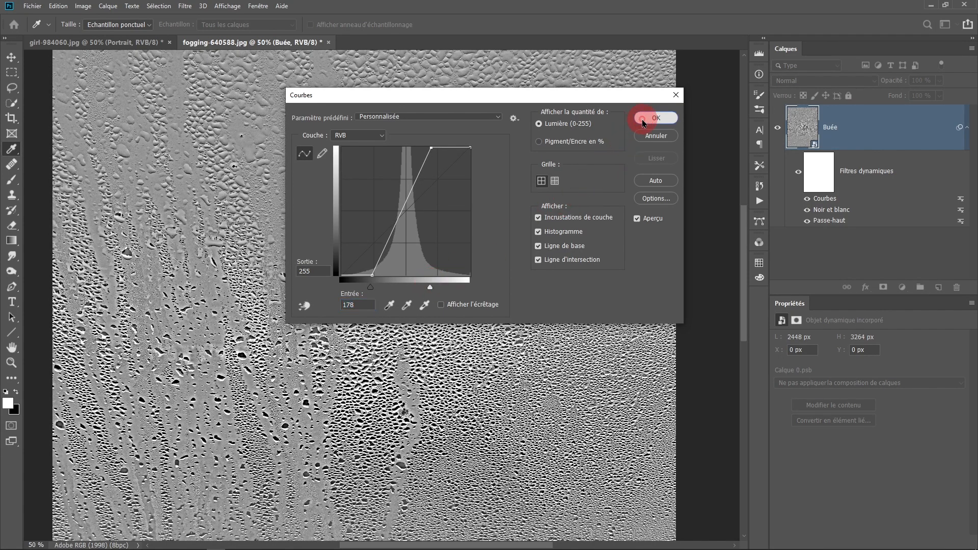
Save the condensation document in the Buée folder as a Photoshop file named Displace01.
{"action": "left_click", "coordinate": [426, 256], "text": "ctrl+alt"}
{"action": "left_click_drag", "start_coordinate": [445, 262], "coordinate": [448, 235]}
{"action": "left_click", "coordinate": [31, 10]}
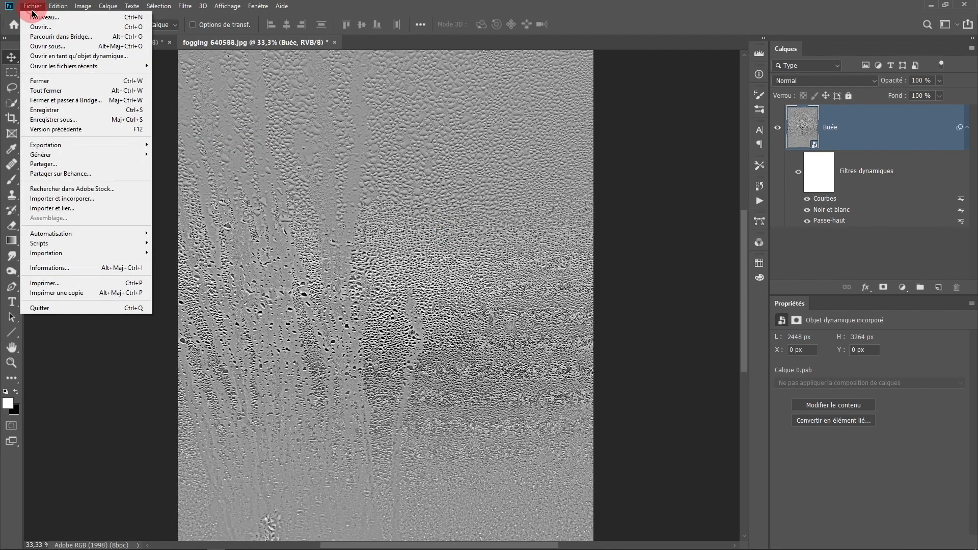
{"action": "left_click", "coordinate": [46, 121]}
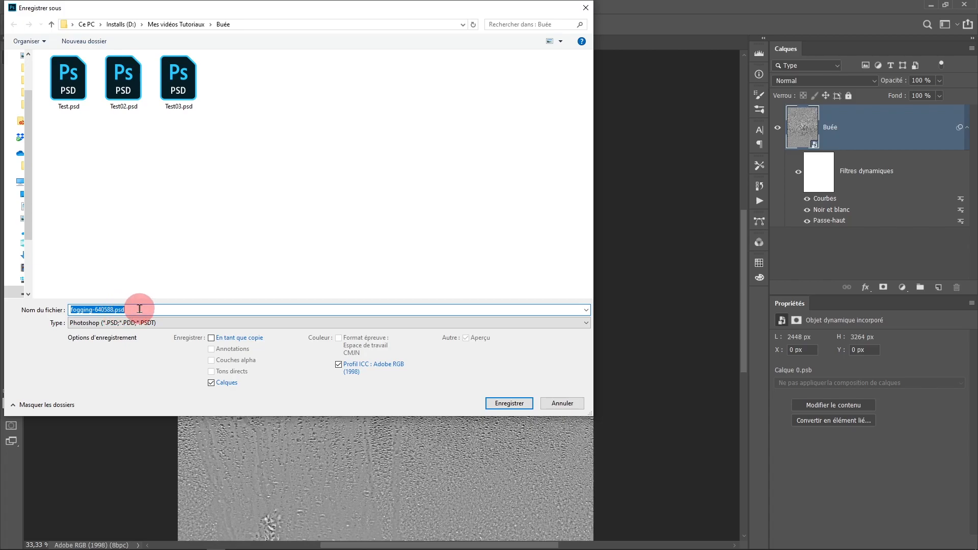
{"action": "type", "text": "D"}
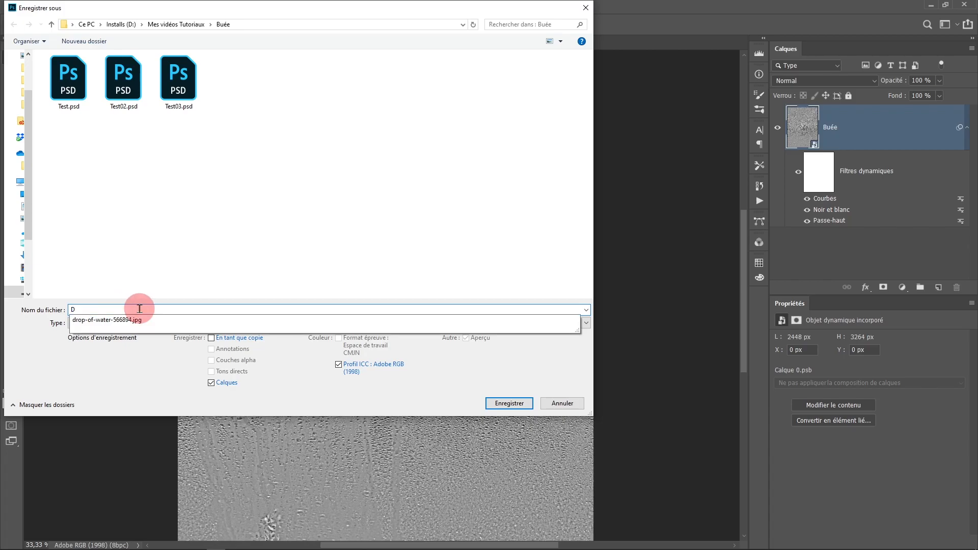
{"action": "type", "text": "isplace01"}
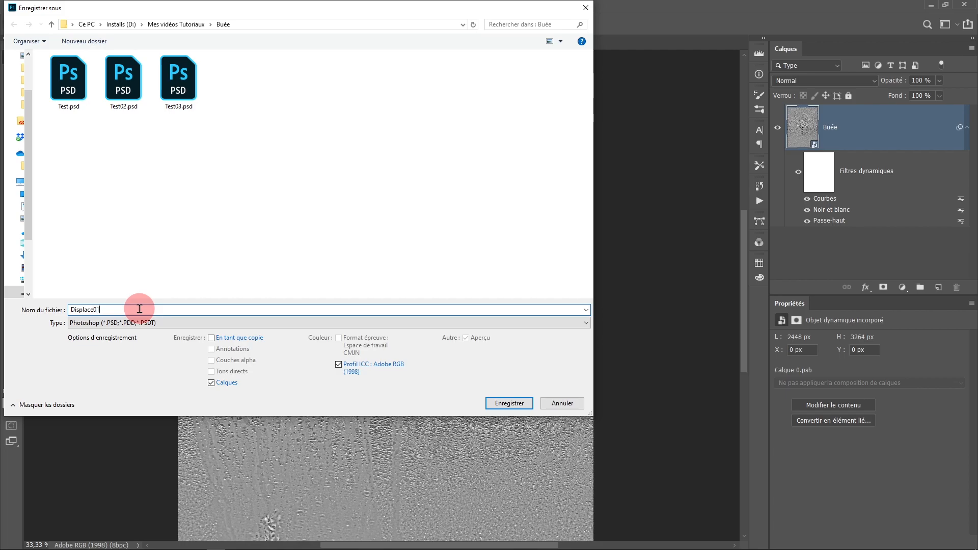
{"action": "key", "text": "Return"}
Switch to the girl-984060.jpg document, select the Portrait layer and hide the Buée layer.
{"action": "left_click", "coordinate": [104, 43]}
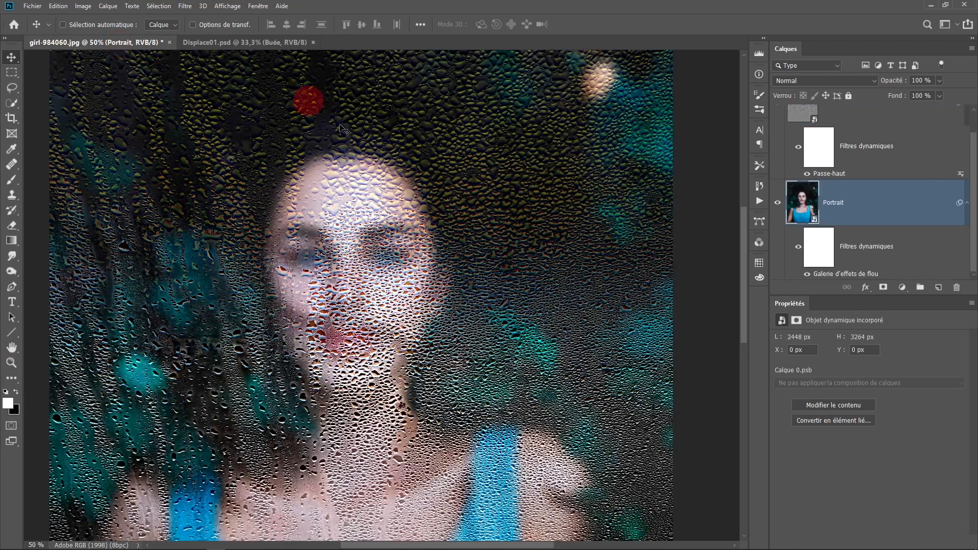
{"action": "left_click", "coordinate": [874, 212]}
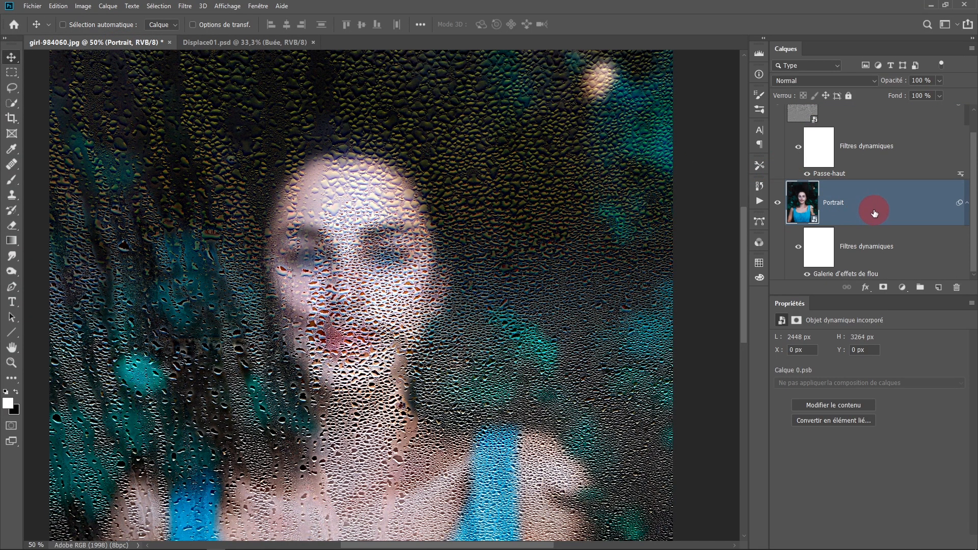
{"action": "scroll", "coordinate": [884, 212], "scroll_direction": "up", "scroll_amount": 1}
{"action": "left_click", "coordinate": [780, 130]}
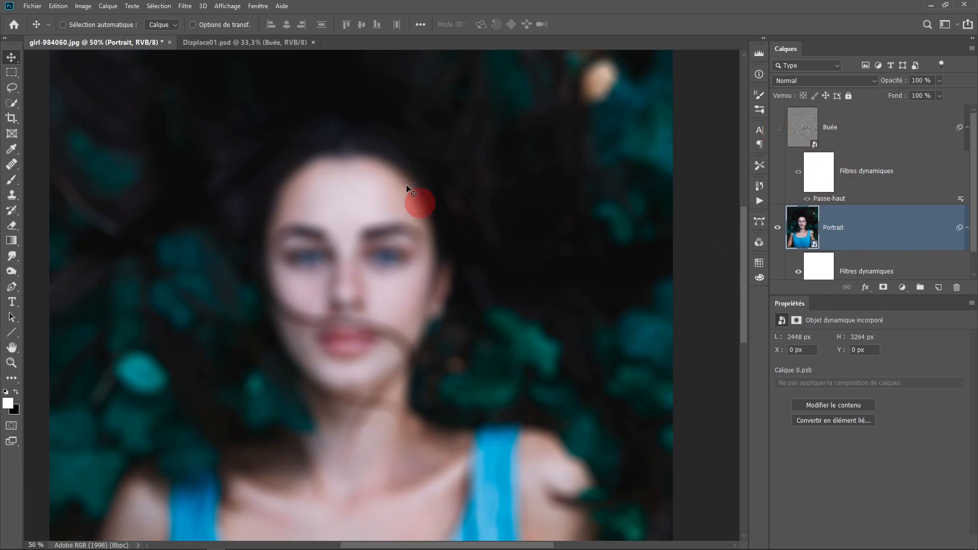
Apply a Displace (Dispersion) filter to the Portrait layer with horizontal and vertical scales of 10, using Displace01.psd as the reference image.
{"action": "left_click", "coordinate": [186, 6]}
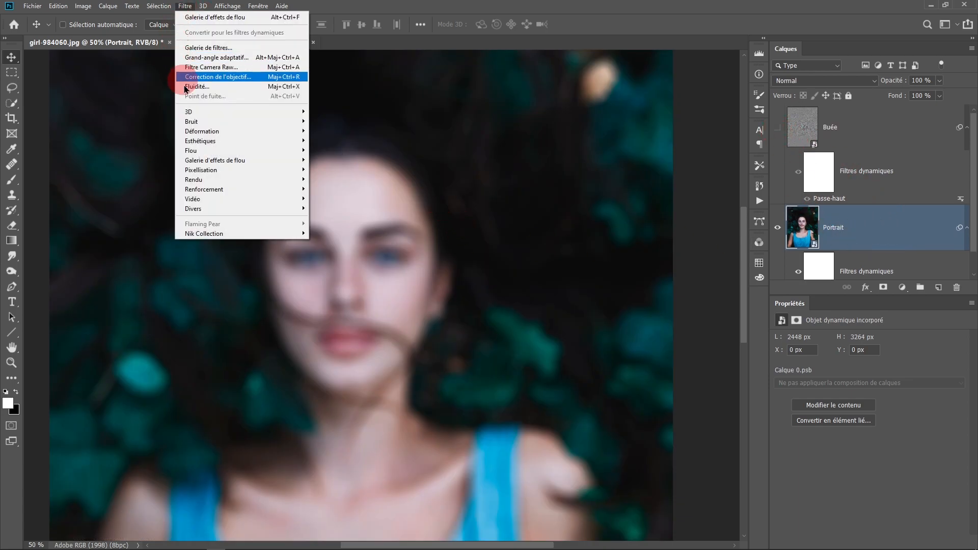
{"action": "mouse_move", "coordinate": [188, 131]}
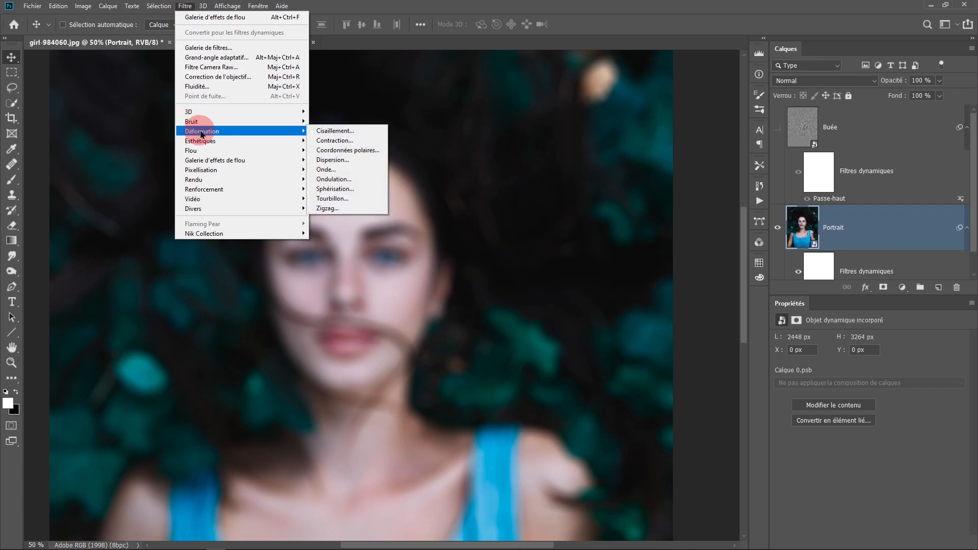
{"action": "left_click", "coordinate": [350, 163]}
{"action": "type", "text": "10"}
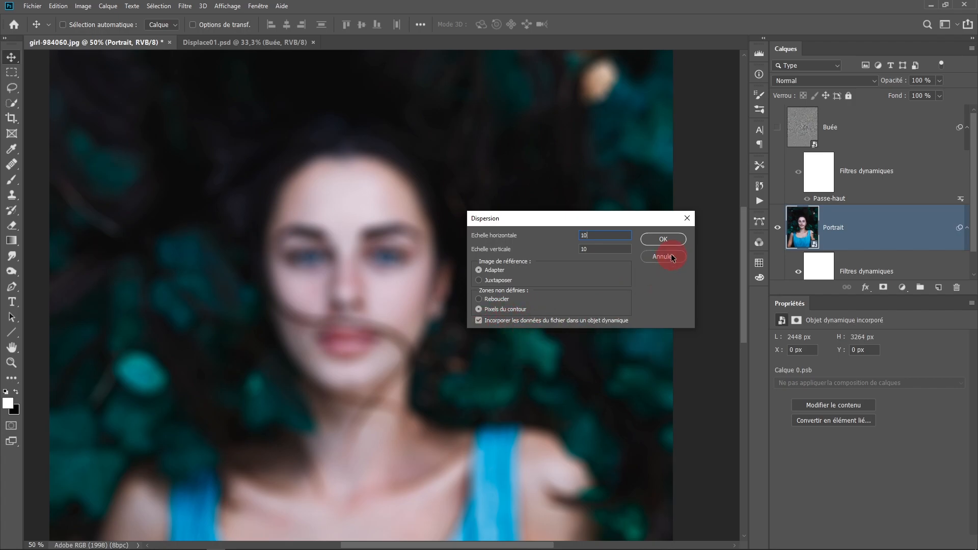
{"action": "left_click", "coordinate": [663, 239]}
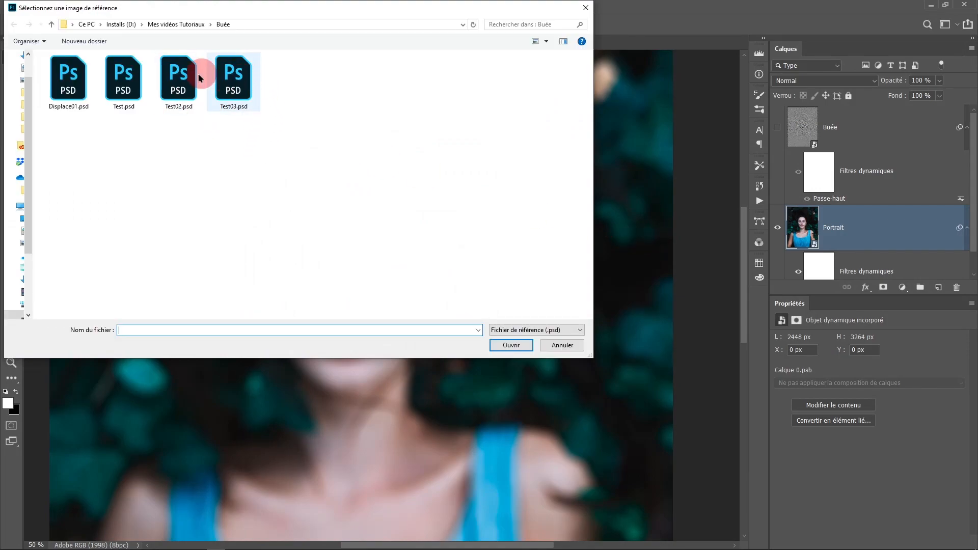
{"action": "left_click", "coordinate": [66, 76]}
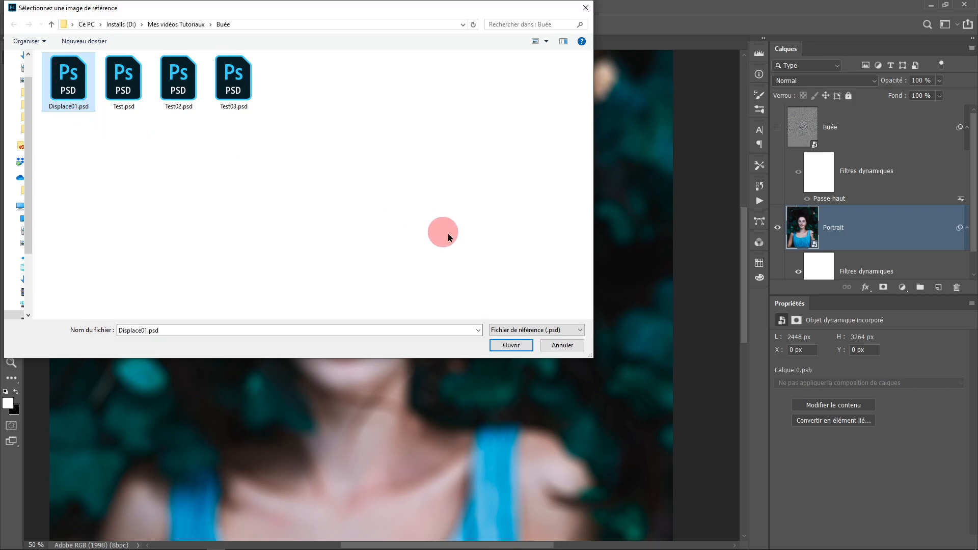
{"action": "left_click", "coordinate": [511, 345]}
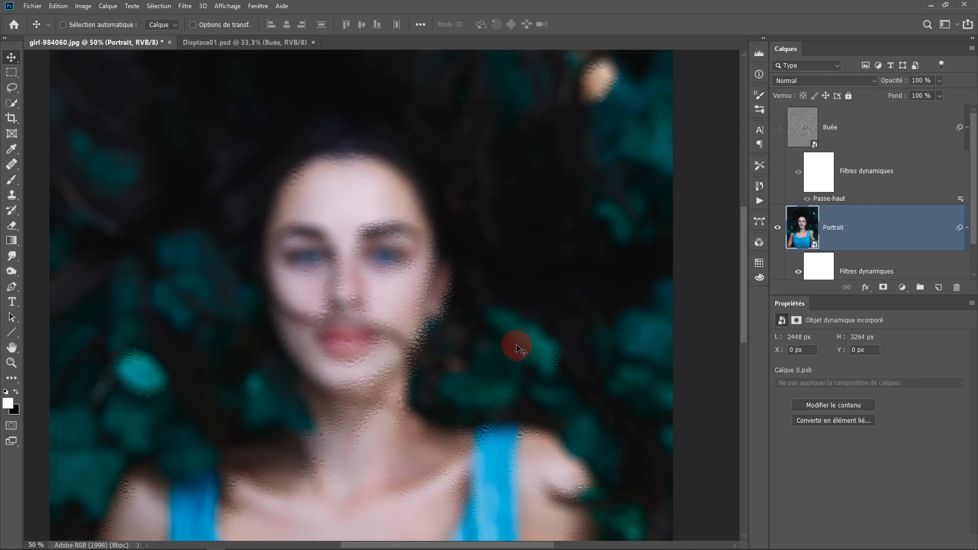
Inspect the displaced portrait up close, compare it with and without the Buée layer, and leave that layer visible.
{"action": "left_click", "coordinate": [390, 261], "text": "ctrl+space"}
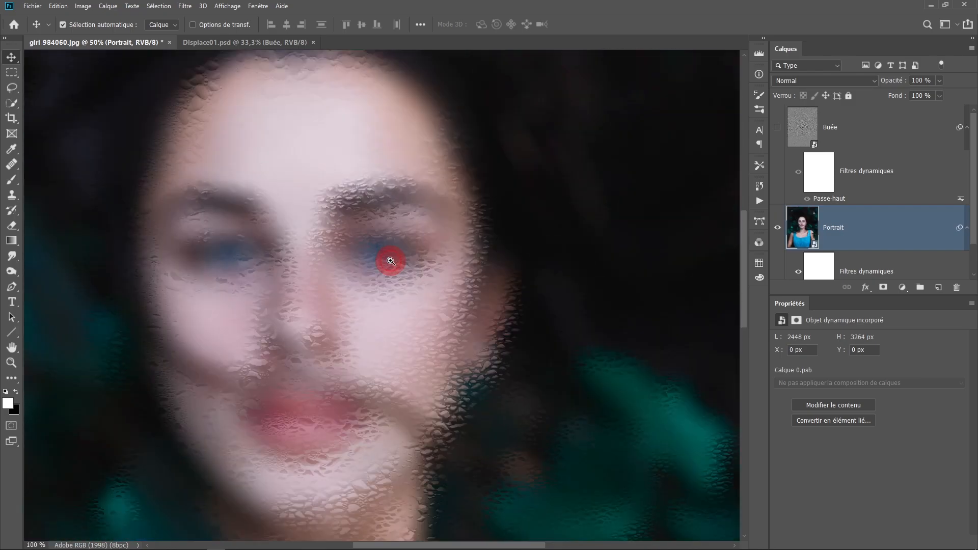
{"action": "left_click", "coordinate": [391, 261], "text": "ctrl"}
{"action": "left_click_drag", "start_coordinate": [359, 211], "coordinate": [448, 292]}
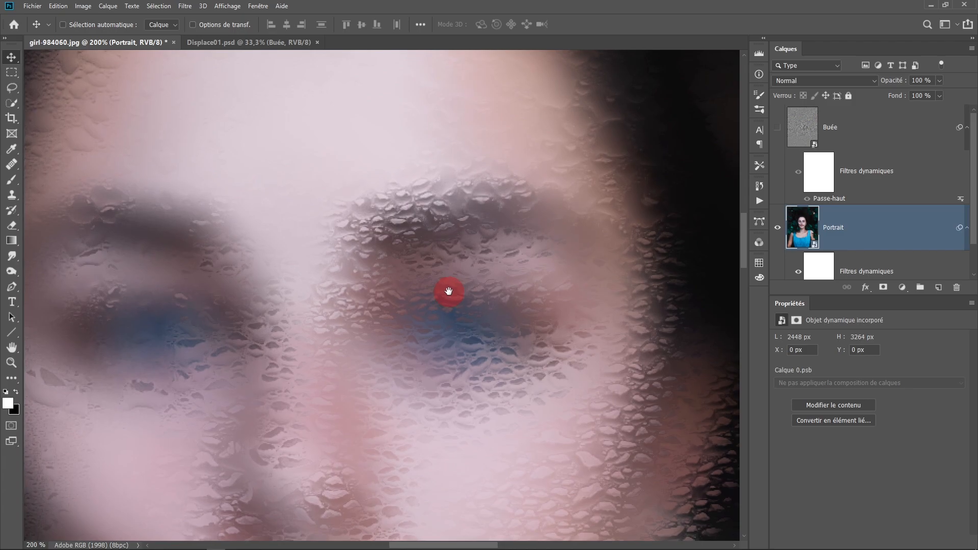
{"action": "left_click", "coordinate": [448, 291], "text": "alt+space"}
{"action": "left_click", "coordinate": [778, 128]}
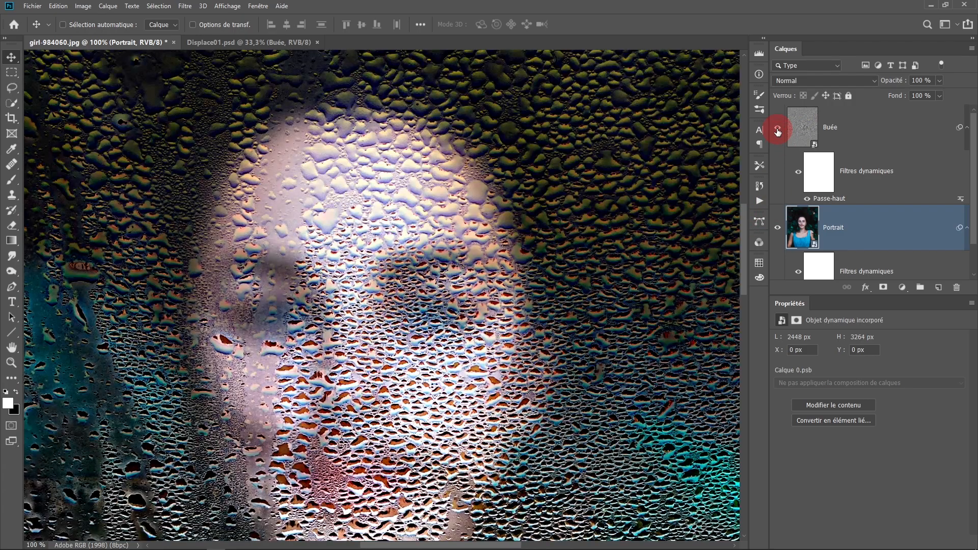
{"action": "left_click", "coordinate": [778, 129]}
{"action": "left_click", "coordinate": [778, 129]}
{"action": "left_click", "coordinate": [777, 129]}
{"action": "left_click", "coordinate": [778, 129]}
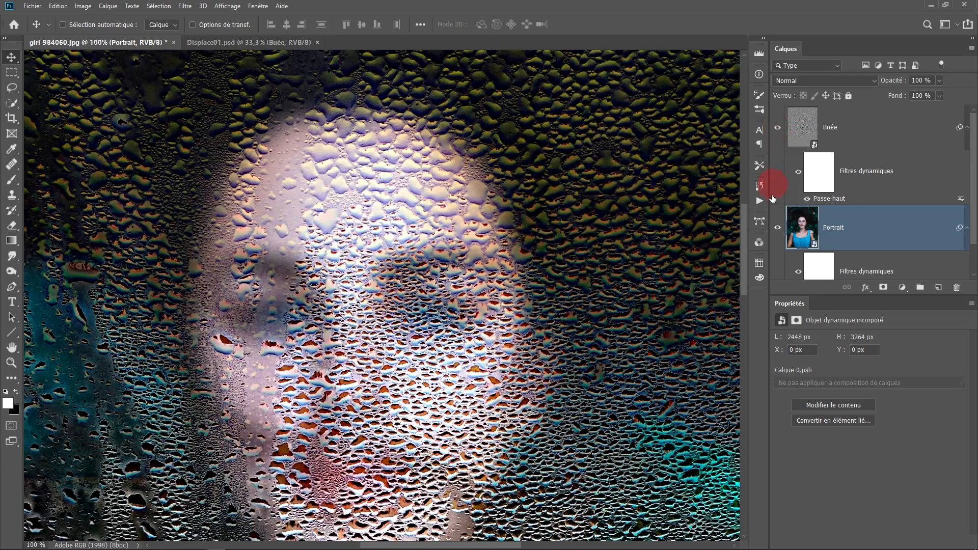
Compare the image with and without the Portrait layer's smart filters, including Dispersion on its own.
{"action": "left_click", "coordinate": [798, 273]}
{"action": "left_click", "coordinate": [797, 275]}
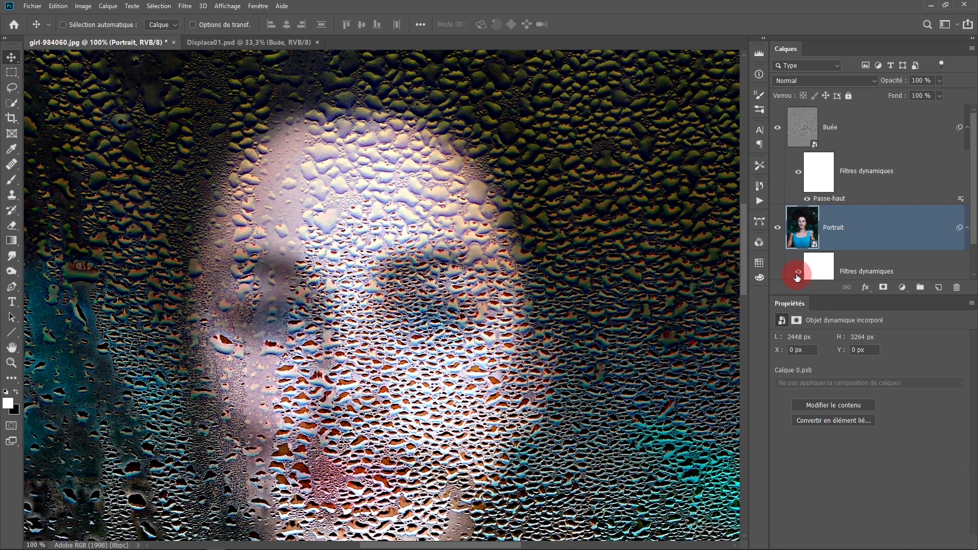
{"action": "scroll", "coordinate": [796, 264], "scroll_direction": "down", "scroll_amount": 2}
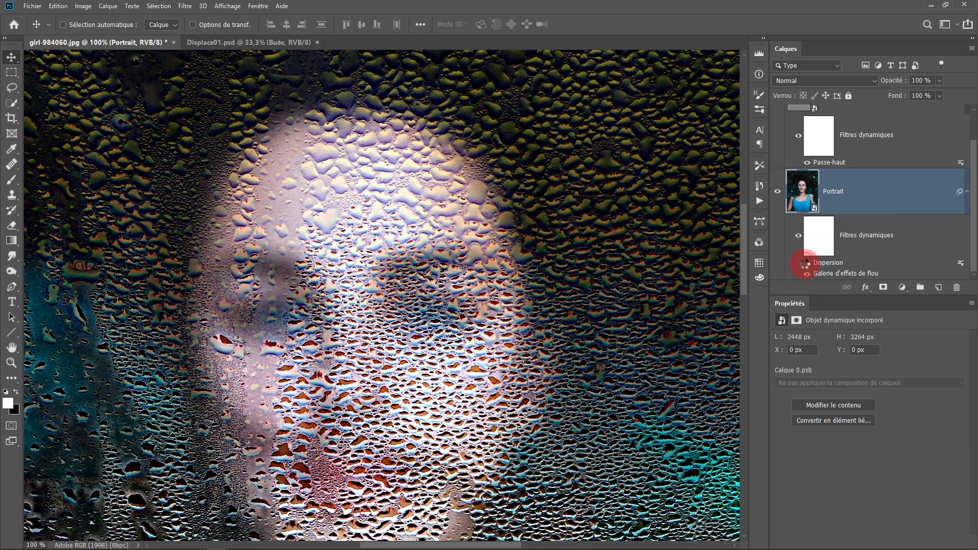
{"action": "left_click", "coordinate": [806, 264]}
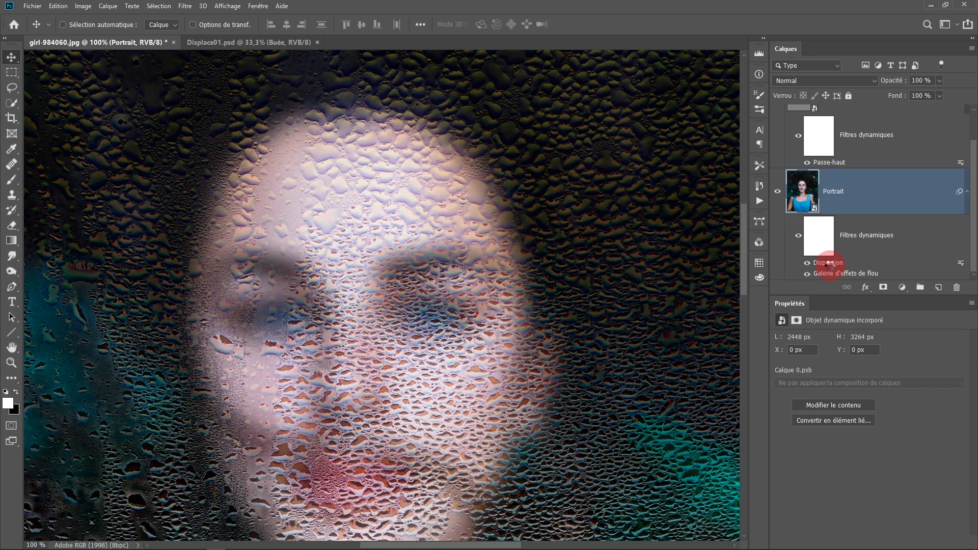
Set the Portrait layer's Dispersion filter to 30 horizontally and vertically, reusing Displace01.psd as the reference image.
{"action": "double_click", "coordinate": [829, 264]}
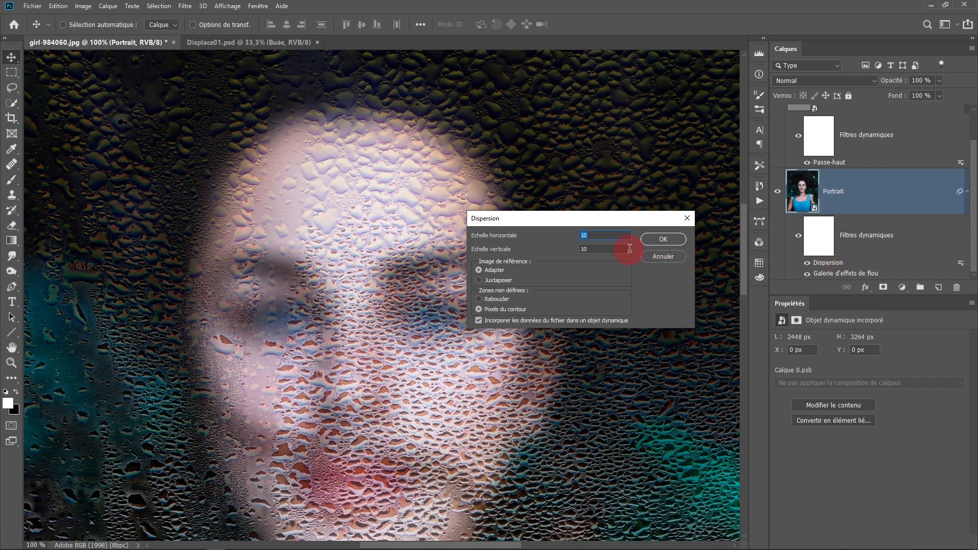
{"action": "type", "text": "30"}
{"action": "key", "text": "Tab"}
{"action": "type", "text": "30"}
{"action": "left_click", "coordinate": [663, 240]}
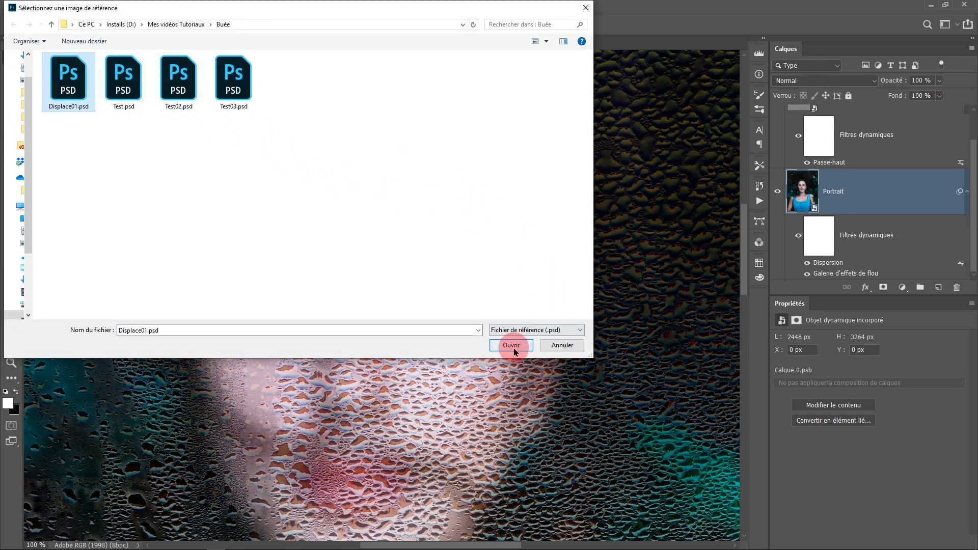
{"action": "left_click", "coordinate": [511, 345]}
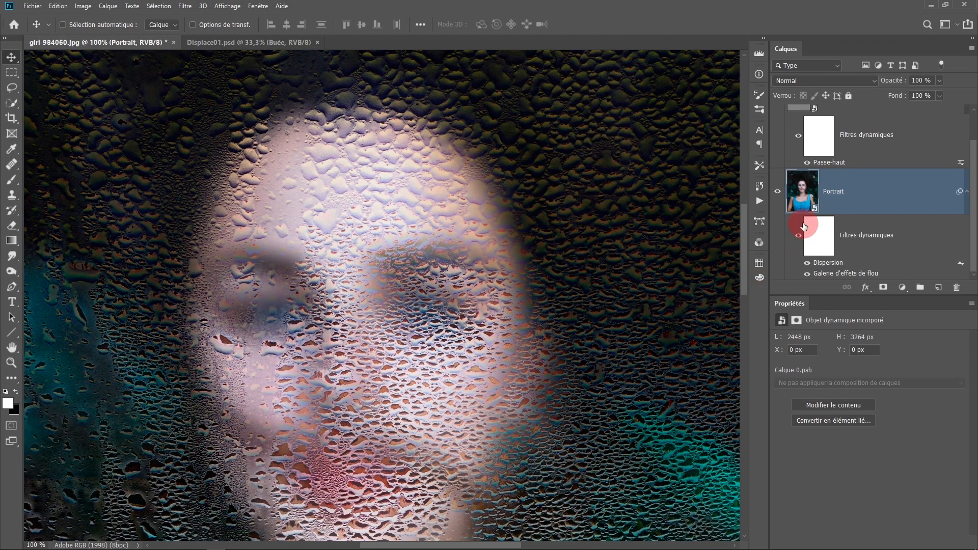
Compare the more strongly displaced portrait with and without the Buée layer.
{"action": "scroll", "coordinate": [794, 134], "scroll_direction": "up", "scroll_amount": 1}
{"action": "left_click", "coordinate": [778, 129]}
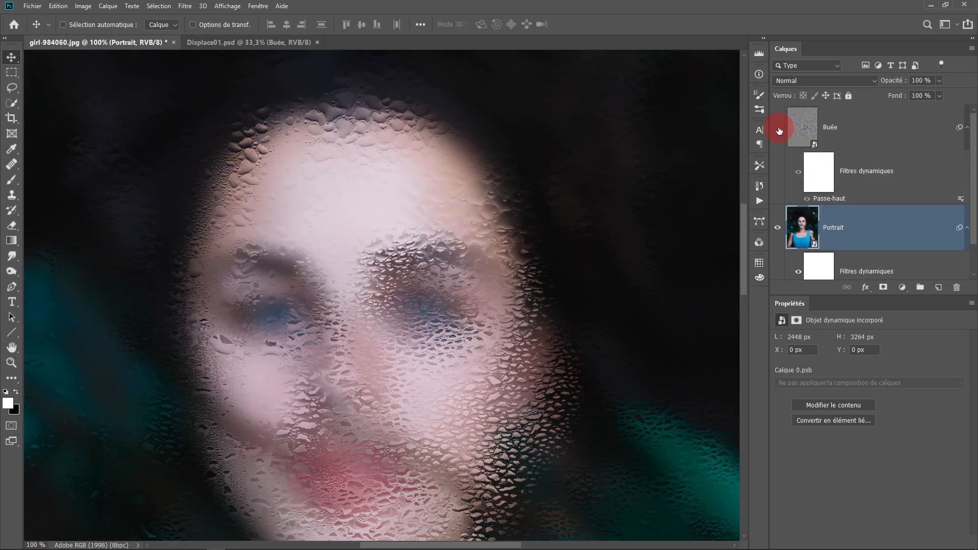
{"action": "left_click", "coordinate": [778, 129]}
{"action": "left_click", "coordinate": [778, 129]}
{"action": "left_click", "coordinate": [778, 129]}
{"action": "left_click", "coordinate": [778, 129]}
{"action": "left_click", "coordinate": [778, 129]}
{"action": "left_click", "coordinate": [778, 129]}
{"action": "left_click", "coordinate": [779, 129]}
{"action": "left_click", "coordinate": [779, 129]}
{"action": "left_click", "coordinate": [779, 129]}
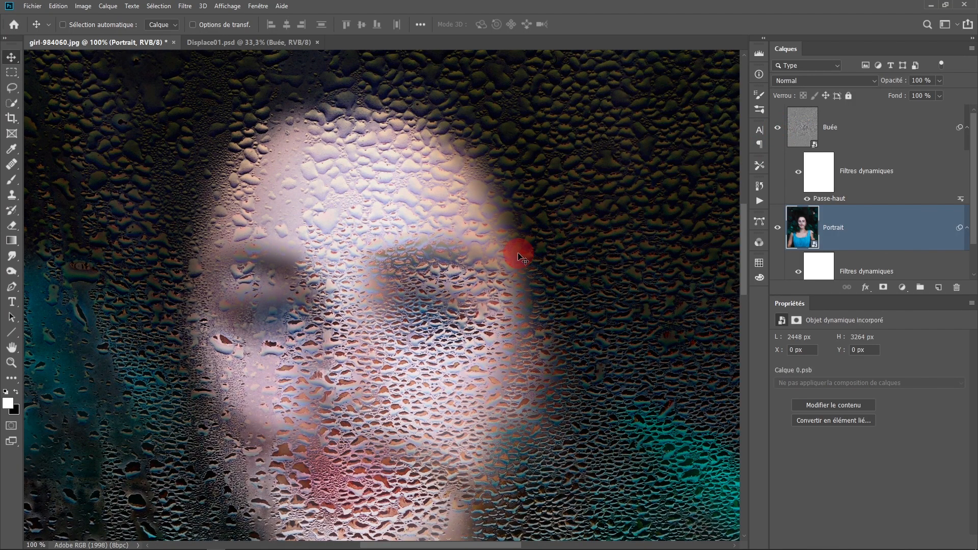
{"action": "left_click_drag", "start_coordinate": [520, 265], "coordinate": [518, 237]}
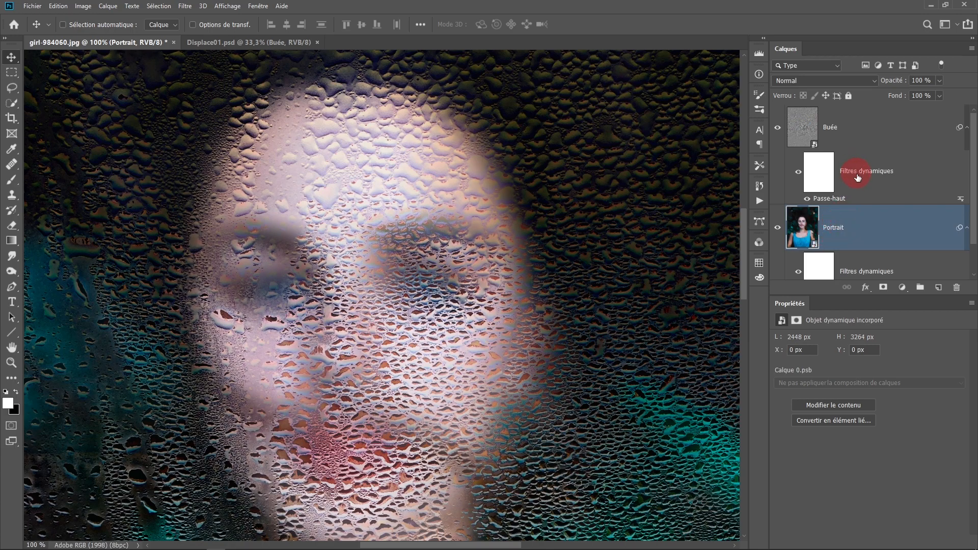
Reduce the Portrait layer's Field Blur (Flou de profondeur de champ) to 16 px.
{"action": "scroll", "coordinate": [856, 203], "scroll_direction": "down", "scroll_amount": 1}
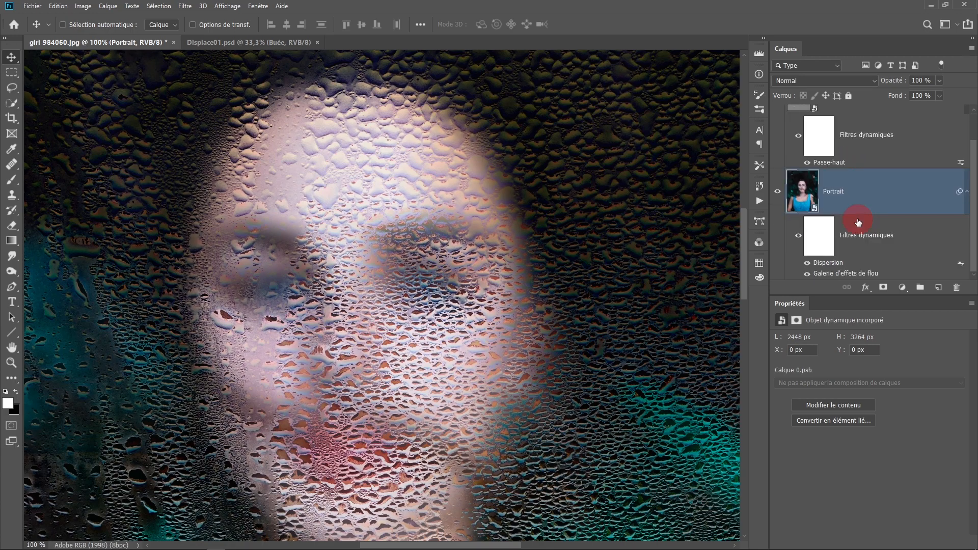
{"action": "double_click", "coordinate": [838, 275]}
{"action": "left_click", "coordinate": [509, 221]}
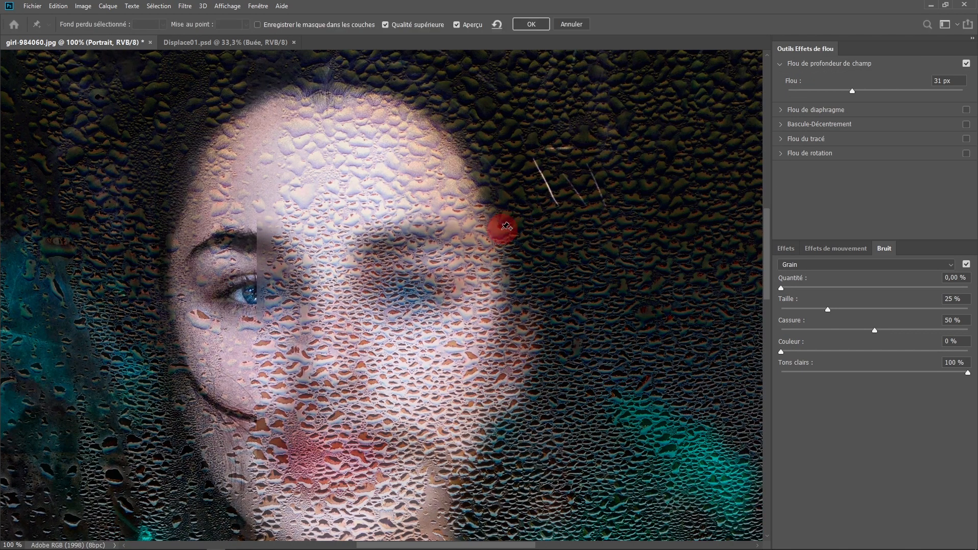
{"action": "left_click_drag", "start_coordinate": [860, 94], "coordinate": [830, 94]}
{"action": "left_click", "coordinate": [531, 25]}
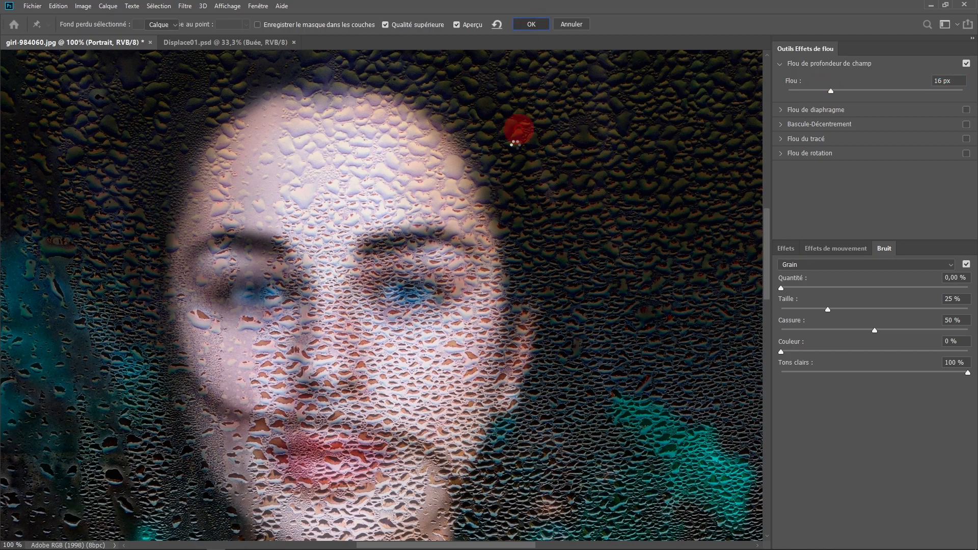
Examine the droplets, face and hair at several magnifications to judge the combined blur and displacement.
{"action": "key", "text": "ctrl+minus"}
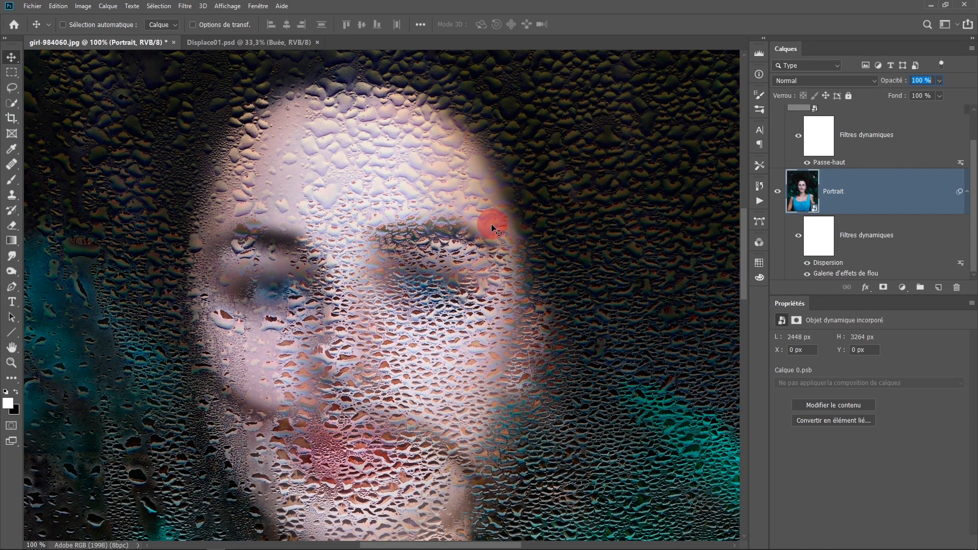
{"action": "key", "text": "ctrl+minus"}
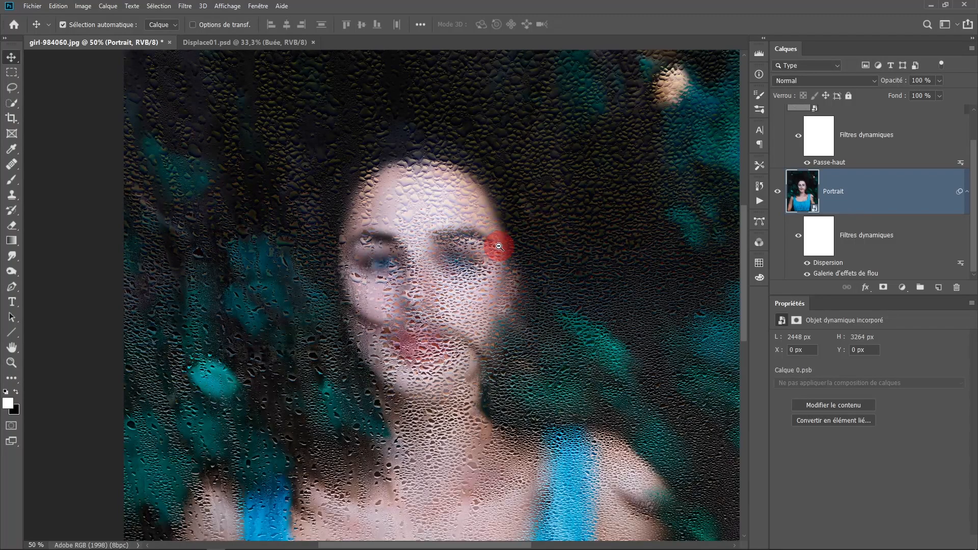
{"action": "left_click", "coordinate": [499, 246], "text": "ctrl+alt"}
{"action": "left_click_drag", "start_coordinate": [494, 245], "coordinate": [438, 192]}
{"action": "left_click", "coordinate": [439, 192], "text": "ctrl"}
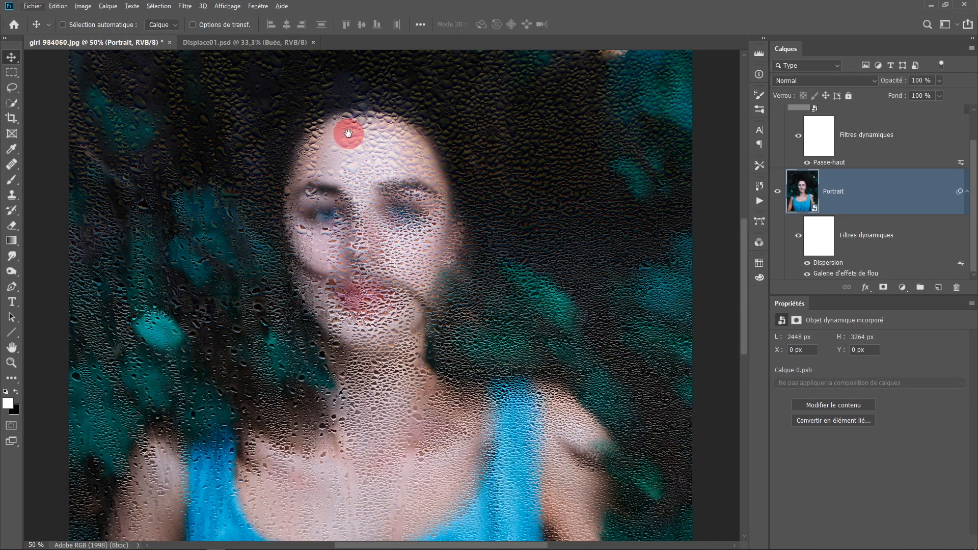
{"action": "left_click_drag", "start_coordinate": [349, 136], "coordinate": [343, 214]}
{"action": "left_click", "coordinate": [413, 185], "text": "ctrl"}
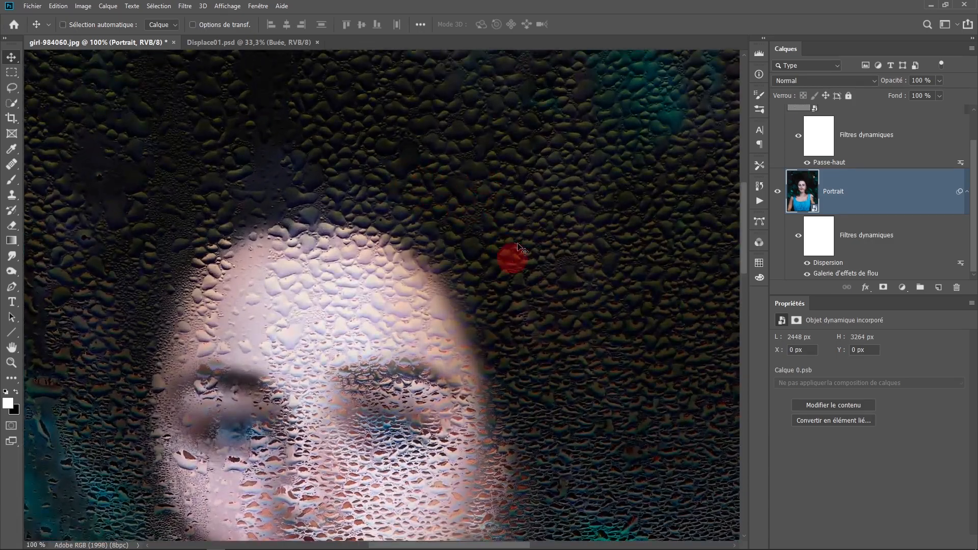
{"action": "left_click_drag", "start_coordinate": [286, 255], "coordinate": [390, 281]}
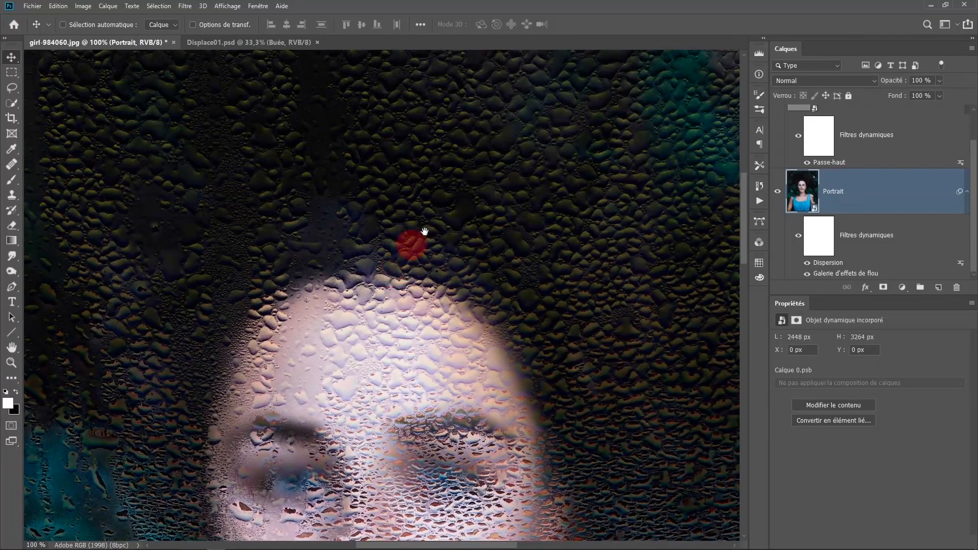
{"action": "left_click", "coordinate": [458, 198], "text": "ctrl+alt"}
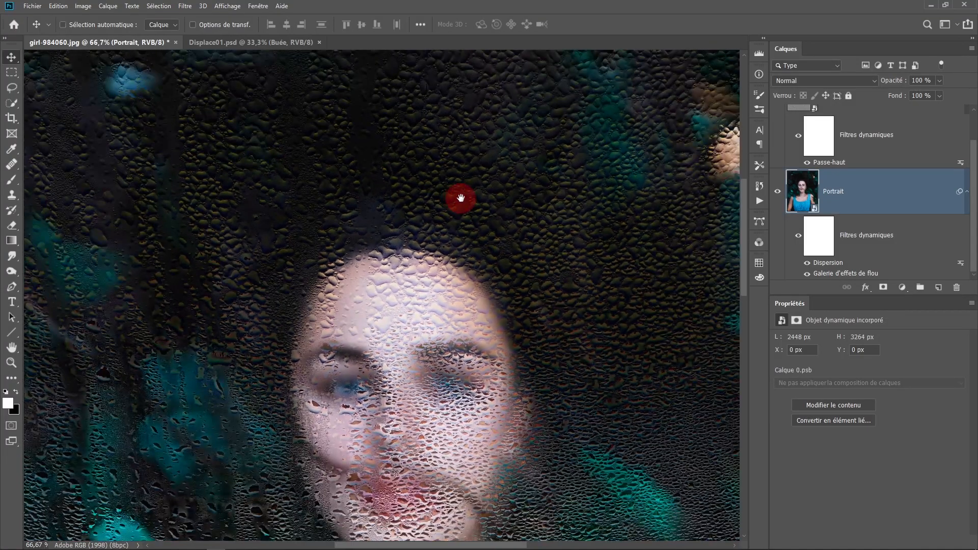
Apply a Noir et blanc adjustment with the default preset to the Buée layer to neutralise the droplets' colours.
{"action": "scroll", "coordinate": [882, 131], "scroll_direction": "up", "scroll_amount": 1}
{"action": "left_click", "coordinate": [880, 131]}
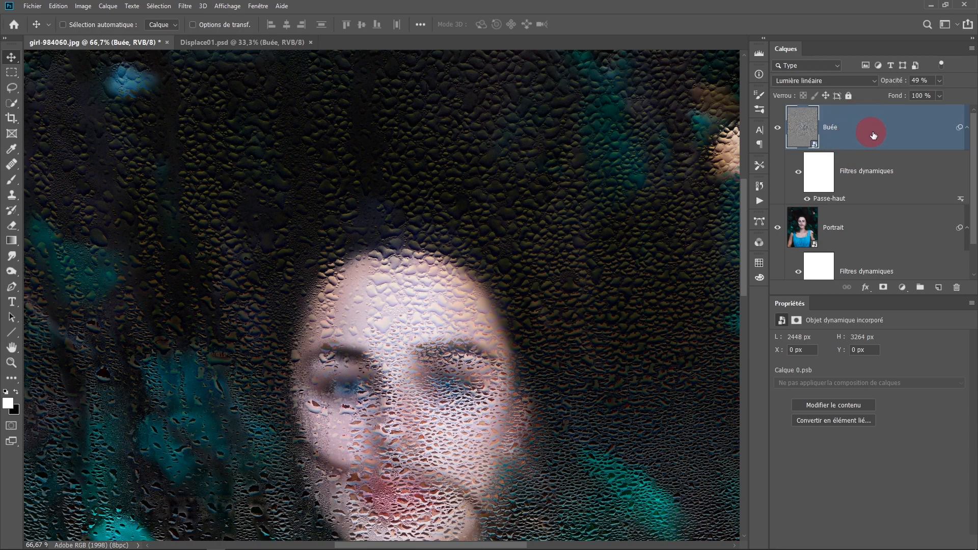
{"action": "left_click", "coordinate": [85, 8]}
{"action": "mouse_move", "coordinate": [90, 34]}
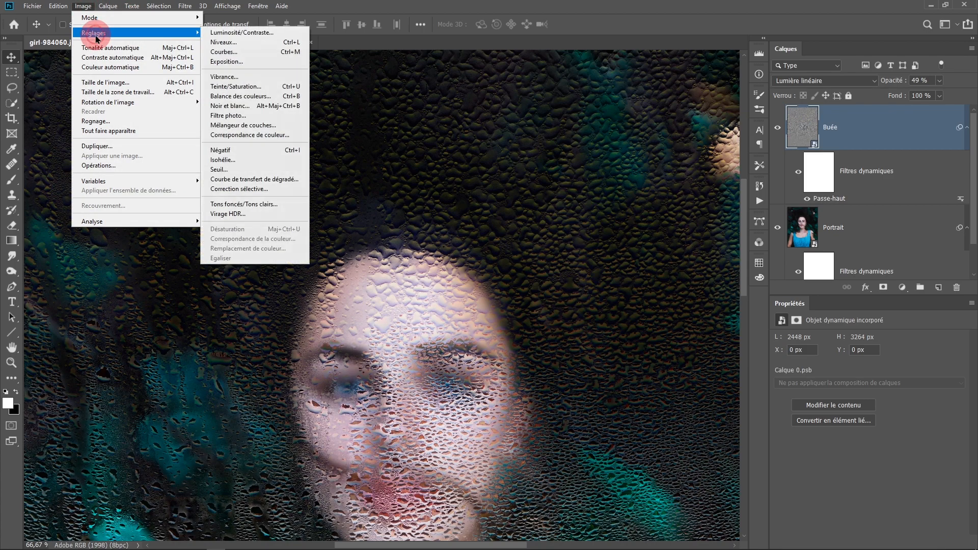
{"action": "left_click", "coordinate": [245, 106]}
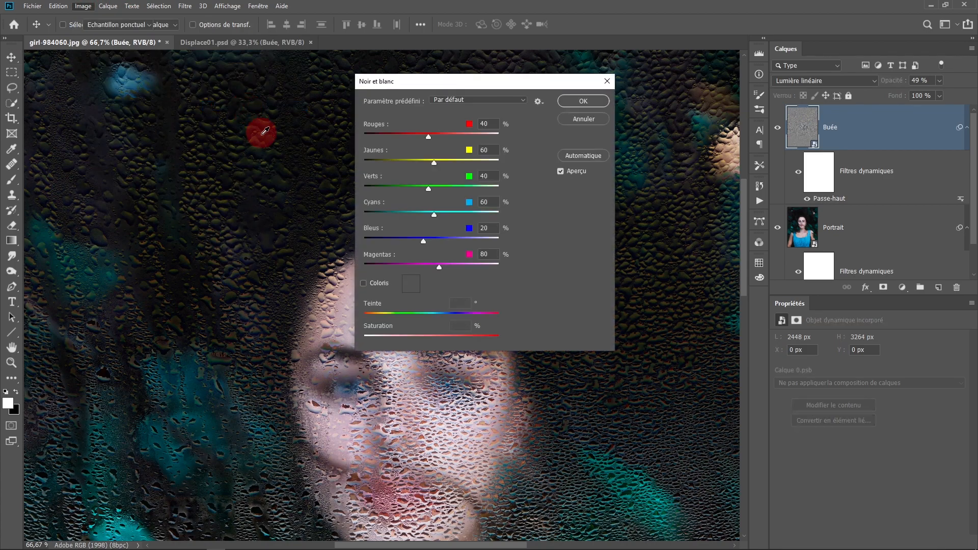
{"action": "left_click", "coordinate": [581, 104]}
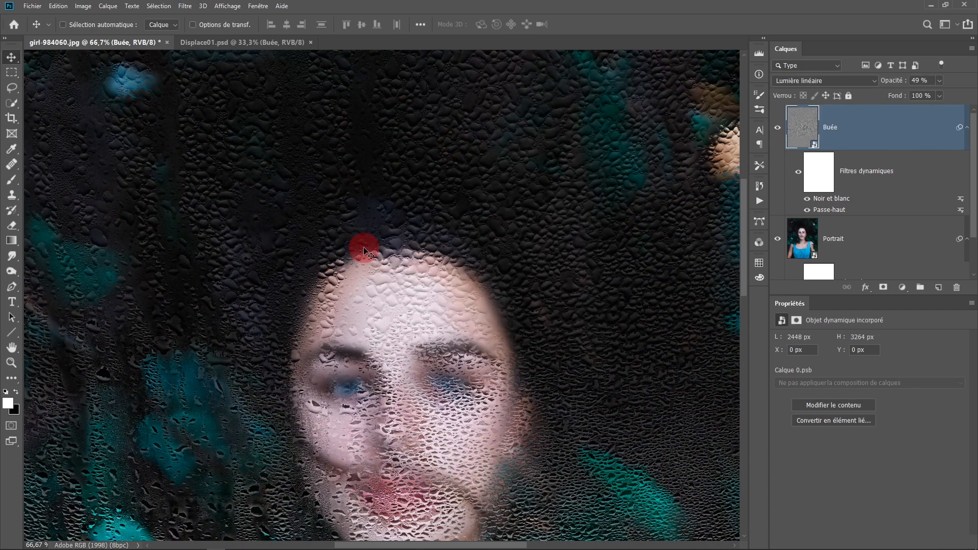
Try a Courbes adjustment on the Buée layer with the black point at input 32 and the white point at 192.
{"action": "scroll", "coordinate": [440, 291], "scroll_direction": "down", "scroll_amount": 2}
{"action": "left_click_drag", "start_coordinate": [476, 283], "coordinate": [438, 240]}
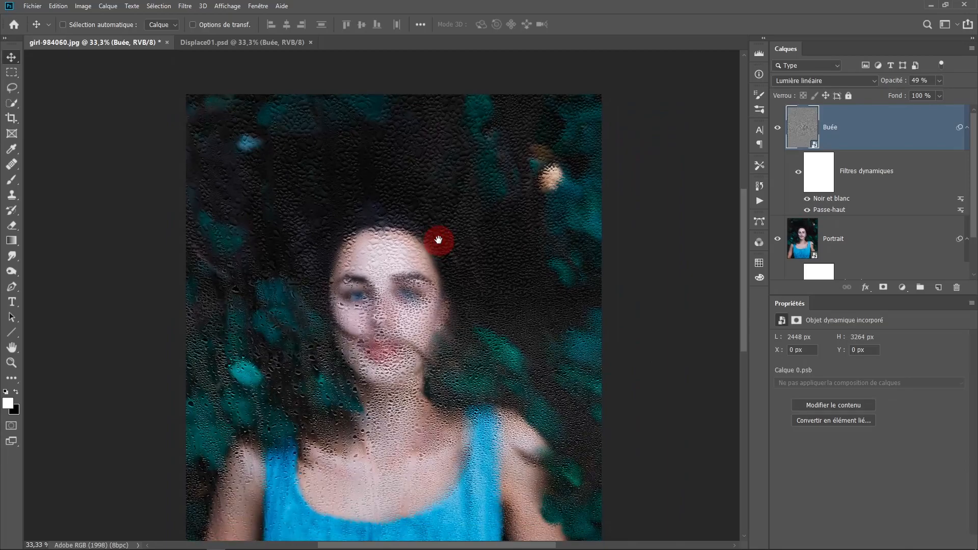
{"action": "left_click", "coordinate": [442, 236]}
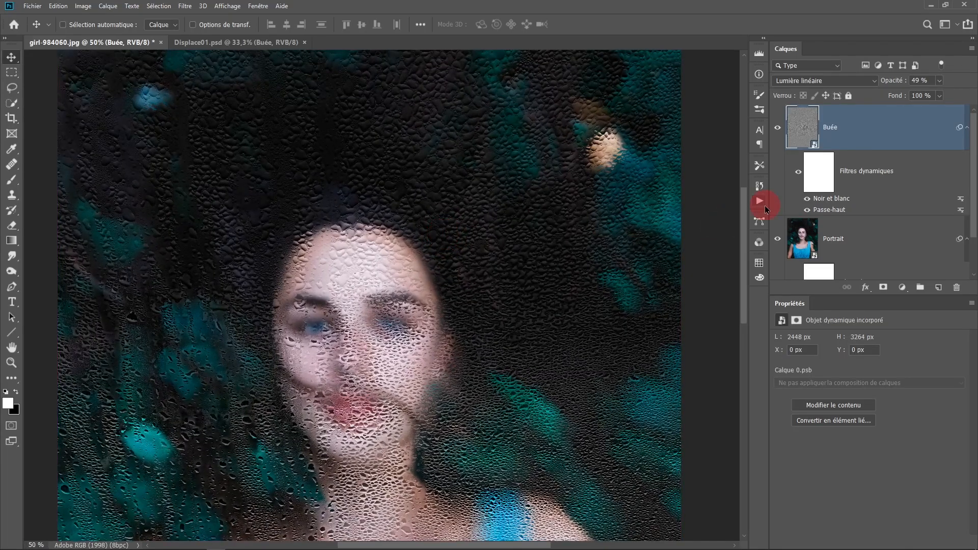
{"action": "left_click", "coordinate": [83, 6]}
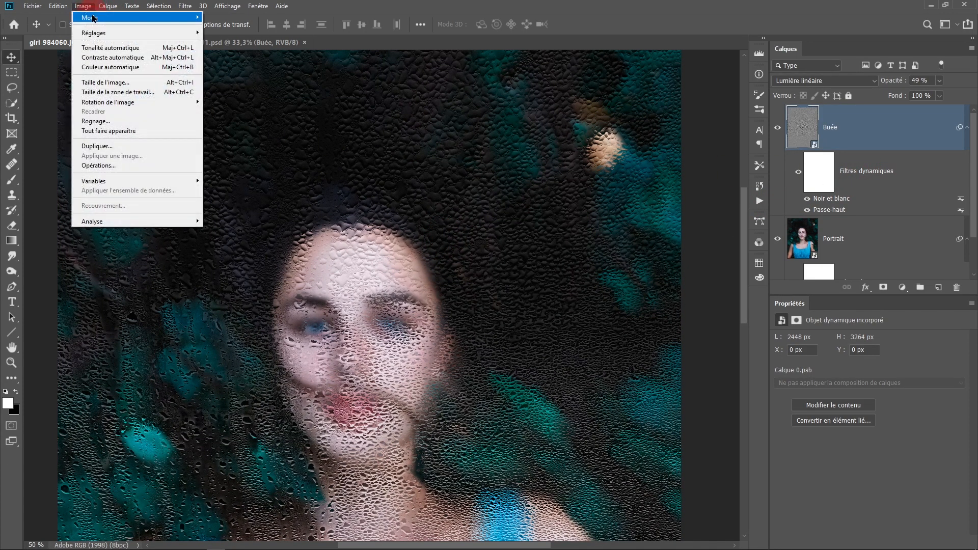
{"action": "mouse_move", "coordinate": [117, 34]}
{"action": "left_click", "coordinate": [227, 51]}
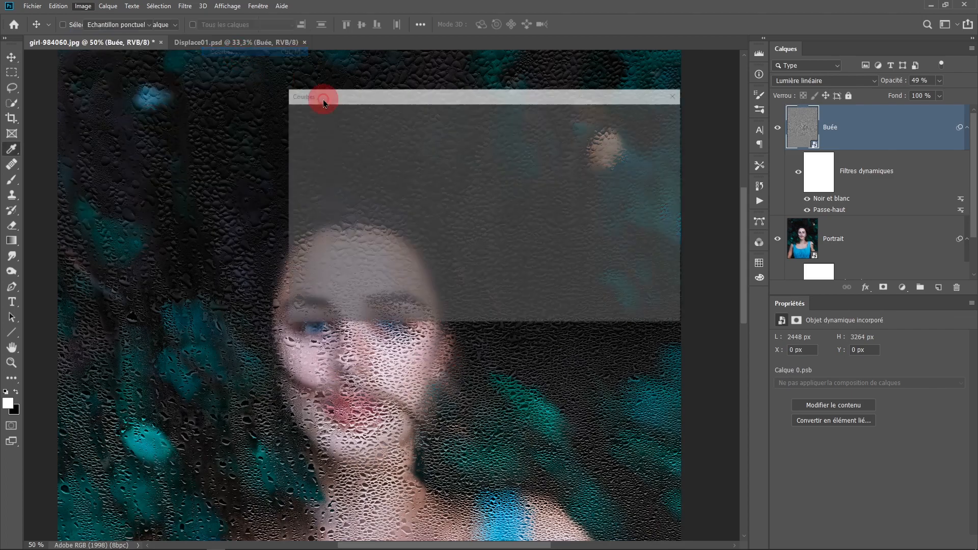
{"action": "left_click_drag", "start_coordinate": [340, 288], "coordinate": [359, 288]}
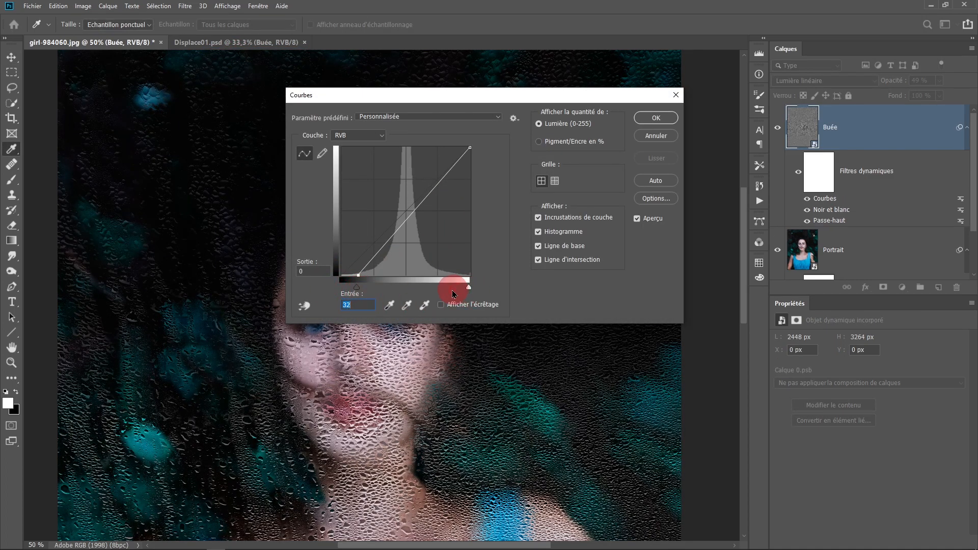
{"action": "left_click_drag", "start_coordinate": [470, 291], "coordinate": [437, 288]}
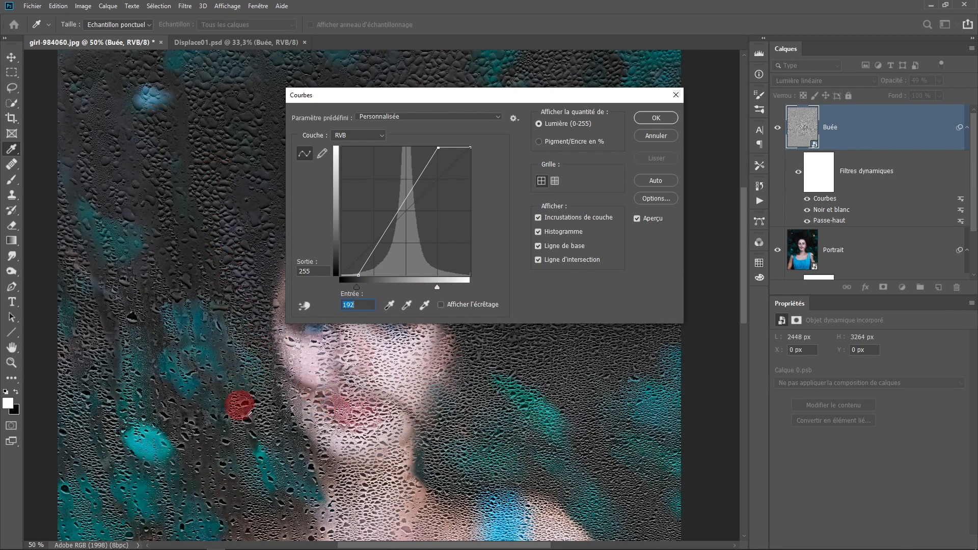
{"action": "left_click", "coordinate": [648, 141]}
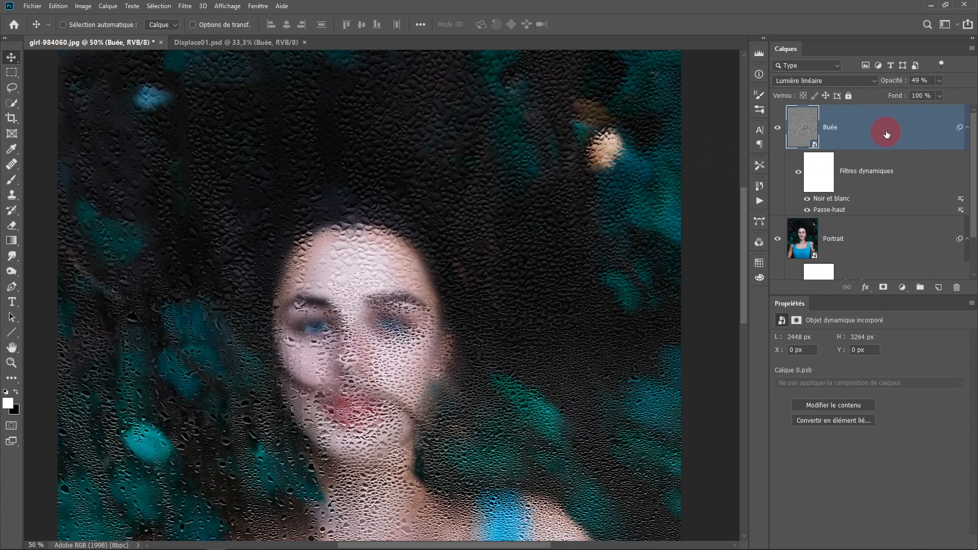
Duplicate the Buée layer with its smart filters and check the droplets across the face, neck and dress.
{"action": "left_click_drag", "start_coordinate": [884, 134], "coordinate": [939, 284]}
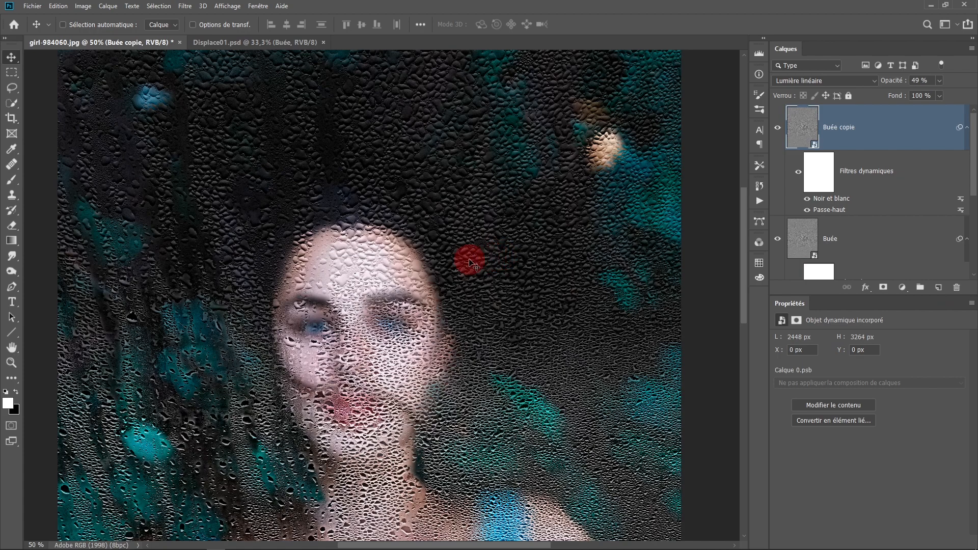
{"action": "left_click_drag", "start_coordinate": [416, 308], "coordinate": [404, 199]}
{"action": "left_click_drag", "start_coordinate": [410, 286], "coordinate": [427, 191]}
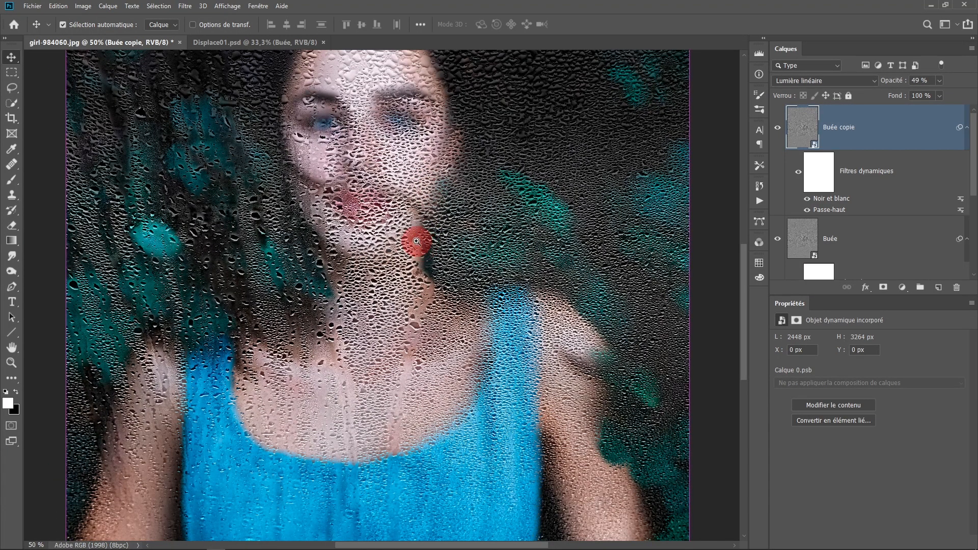
{"action": "scroll", "coordinate": [415, 233], "scroll_direction": "down", "scroll_amount": 2}
{"action": "scroll", "coordinate": [415, 231], "scroll_direction": "up", "scroll_amount": 1}
{"action": "left_click_drag", "start_coordinate": [415, 231], "coordinate": [445, 244]}
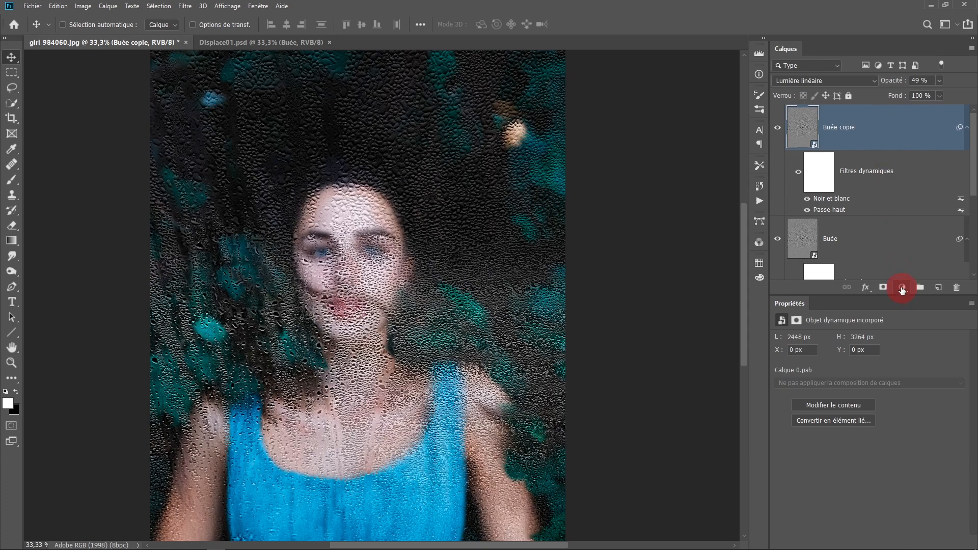
Add a Correspondance de couleur adjustment layer above Buée copie using the Fuji F125 Kodak 2393 3D LUT.
{"action": "left_click", "coordinate": [902, 287]}
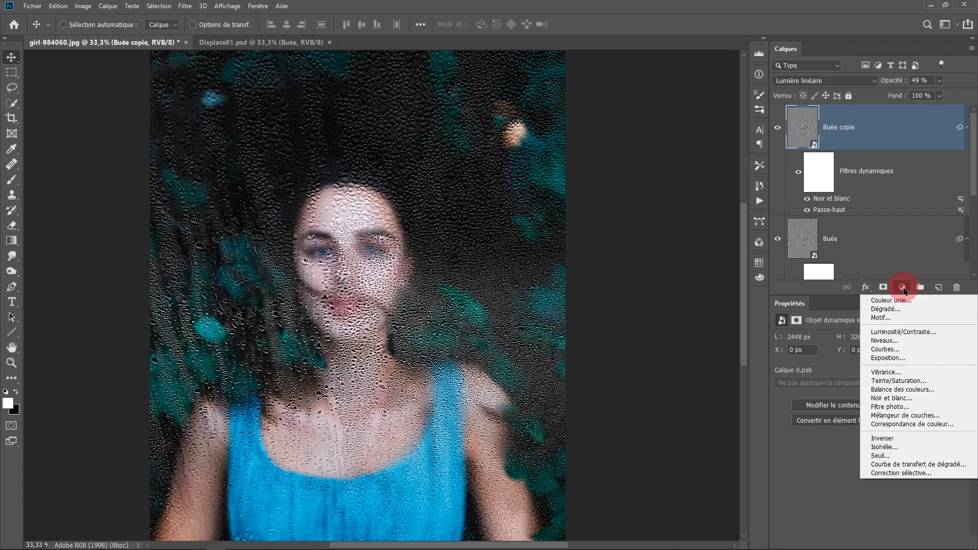
{"action": "left_click", "coordinate": [898, 424]}
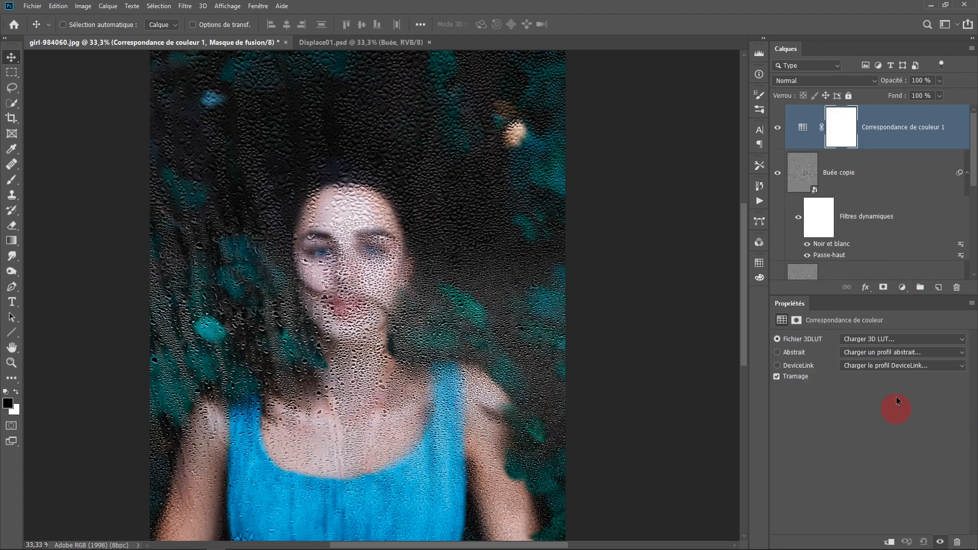
{"action": "left_click", "coordinate": [895, 346]}
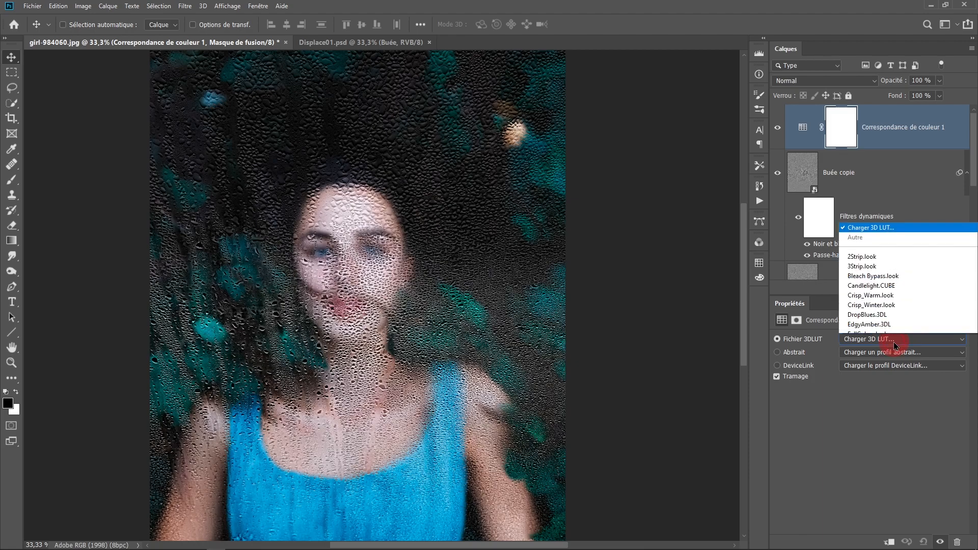
{"action": "left_click", "coordinate": [890, 202]}
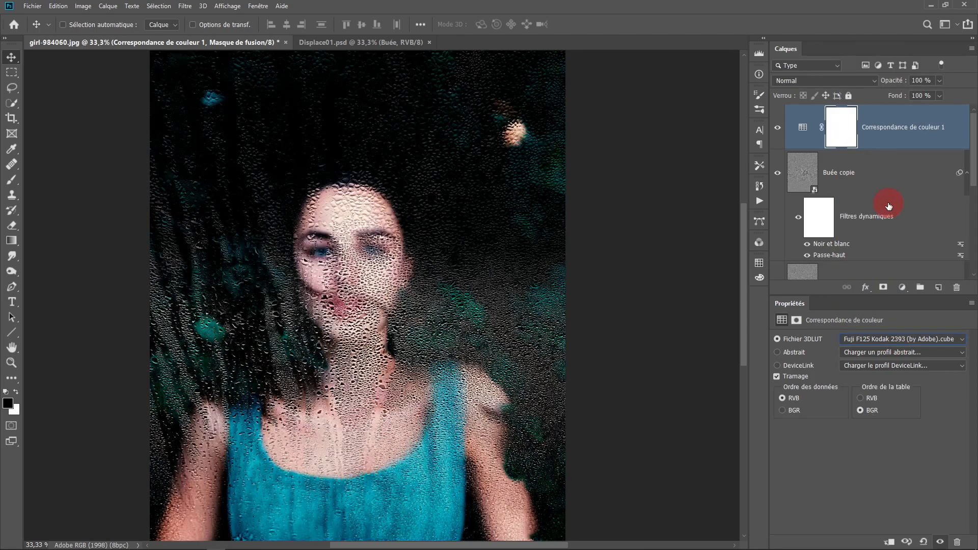
Try the preceding 3D LUTs one after another on the portrait, including FoggyNight.3DL and FallColors.look.
{"action": "key", "text": "Up"}
{"action": "key", "text": "Up"}
{"action": "key", "text": "Up"}
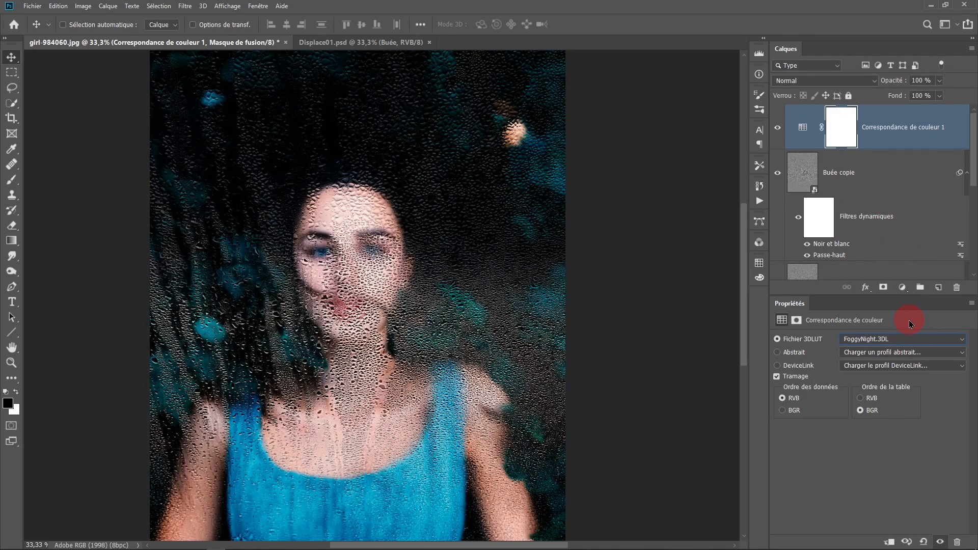
{"action": "key", "text": "Up"}
{"action": "key", "text": "Up"}
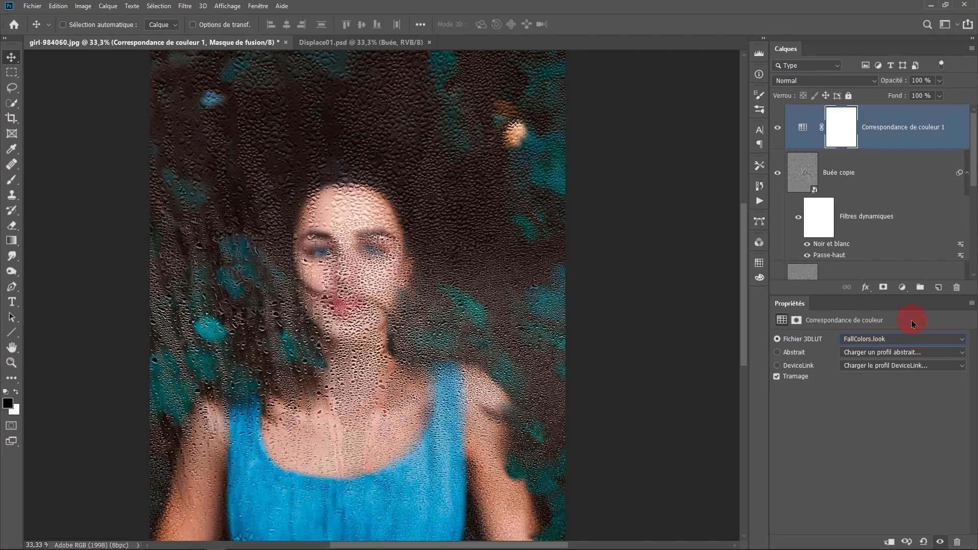
{"action": "key", "text": "Up"}
{"action": "key", "text": "Up"}
{"action": "key", "text": "Up"}
{"action": "key", "text": "Up"}
{"action": "key", "text": "Up"}
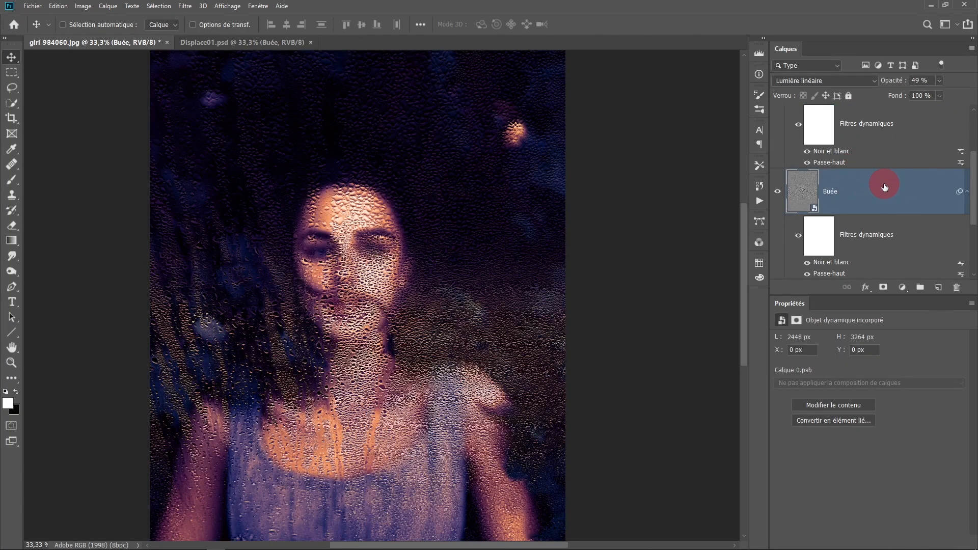
Delete the Correspondance de couleur adjustment layer and return to the Buée copie layer.
{"action": "scroll", "coordinate": [881, 189], "scroll_direction": "up", "scroll_amount": 3}
{"action": "left_click_drag", "start_coordinate": [885, 124], "coordinate": [957, 288]}
{"action": "key", "text": "ctrl+j"}
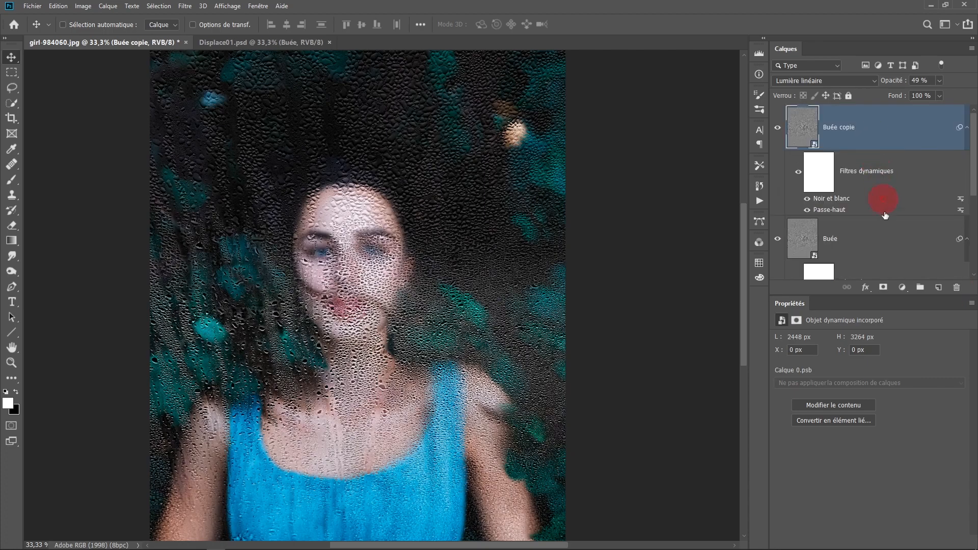
Add a Filtre photo adjustment layer above Buée copie and set its density to 75 %.
{"action": "left_click", "coordinate": [901, 287]}
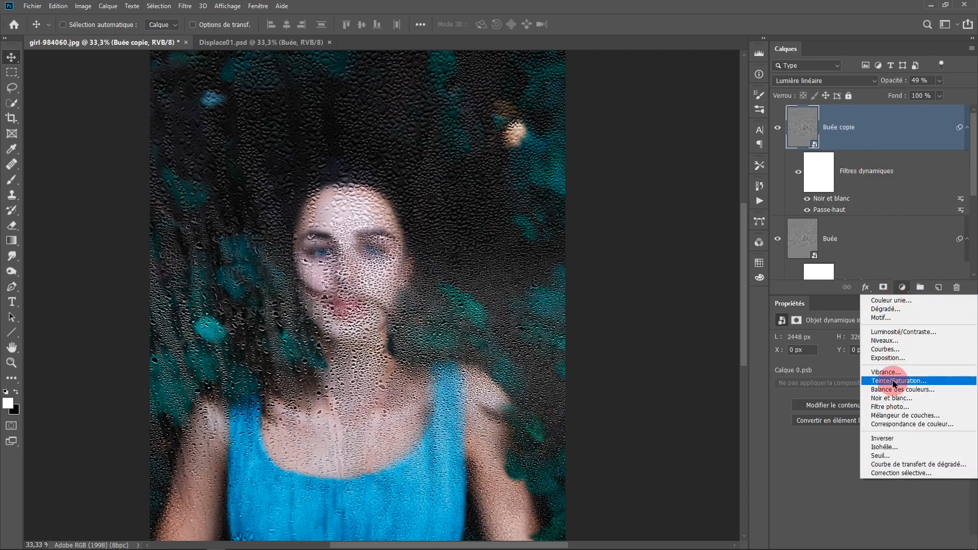
{"action": "left_click", "coordinate": [900, 410]}
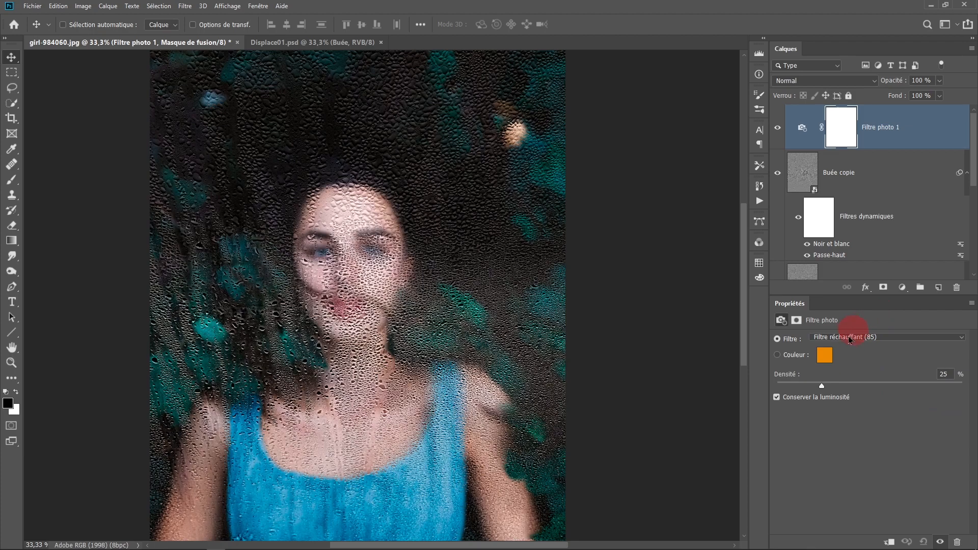
{"action": "left_click_drag", "start_coordinate": [825, 384], "coordinate": [926, 388]}
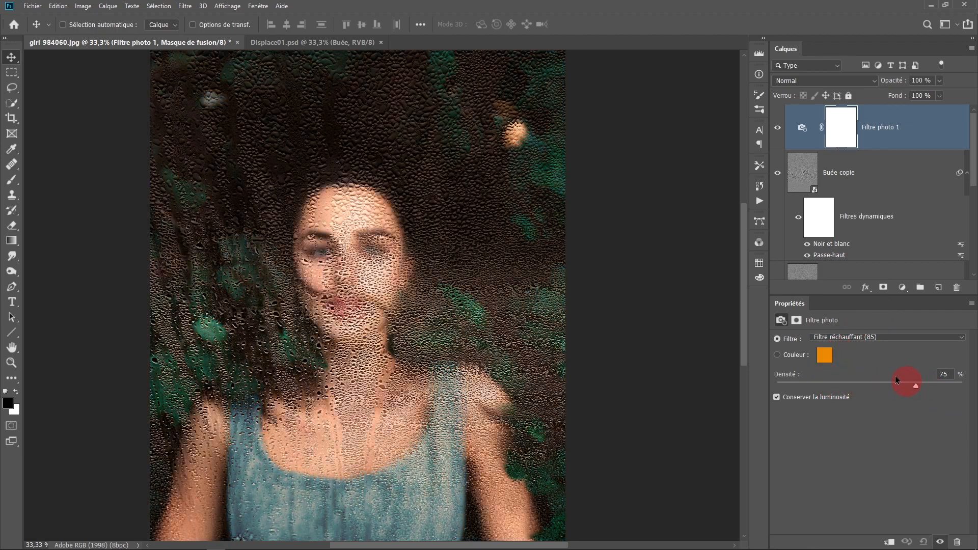
Try other preset tints for the photo filter, from Jaune through to Sépia.
{"action": "left_click", "coordinate": [845, 338]}
{"action": "left_click", "coordinate": [841, 421]}
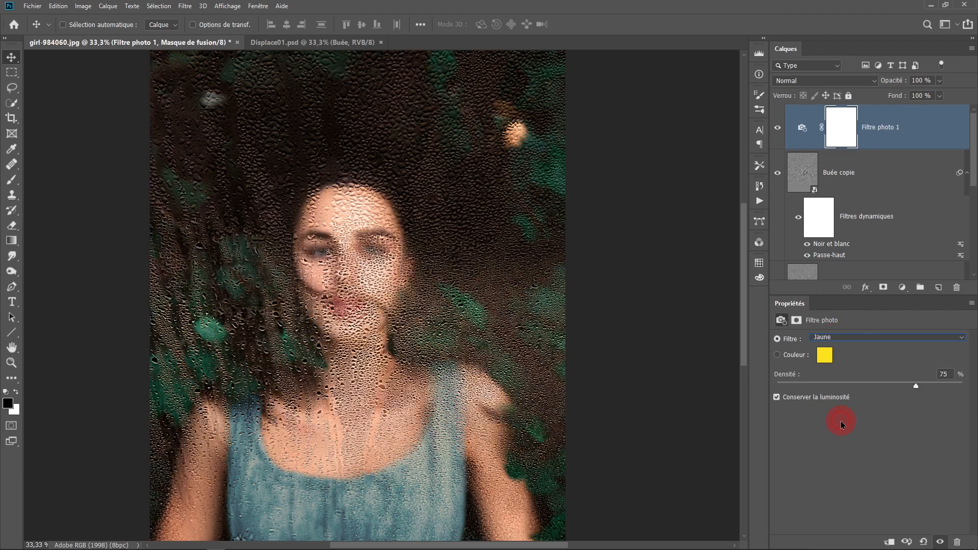
{"action": "key", "text": "Down"}
{"action": "key", "text": "Down"}
{"action": "key", "text": "Down"}
Change the photo filter to a custom dark blue colour, about #223856.
{"action": "left_click", "coordinate": [825, 357]}
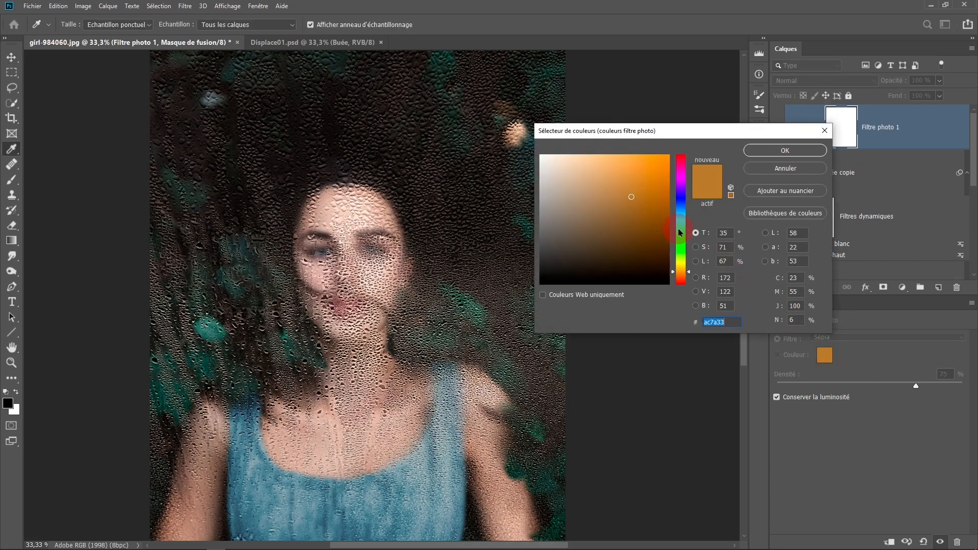
{"action": "left_click", "coordinate": [681, 207]}
{"action": "left_click", "coordinate": [648, 232]}
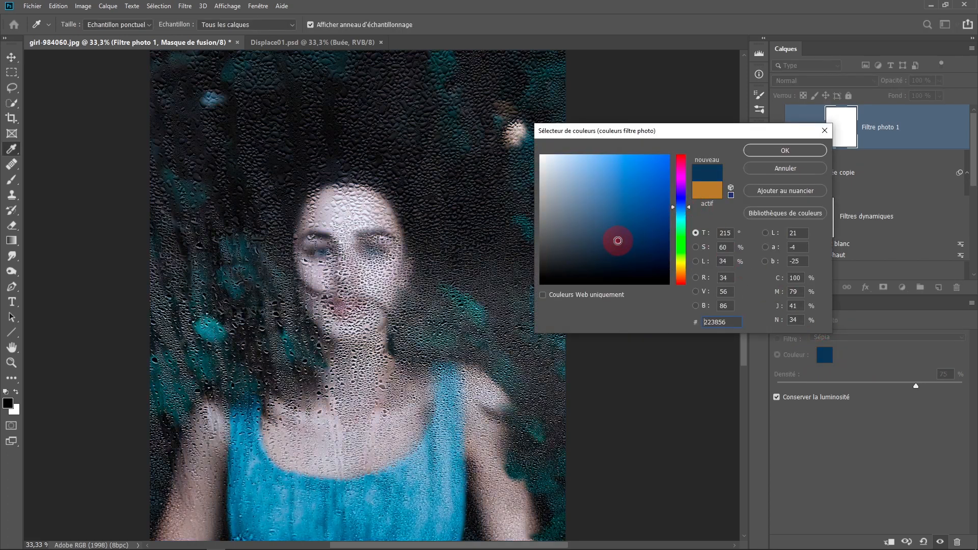
{"action": "left_click", "coordinate": [783, 150]}
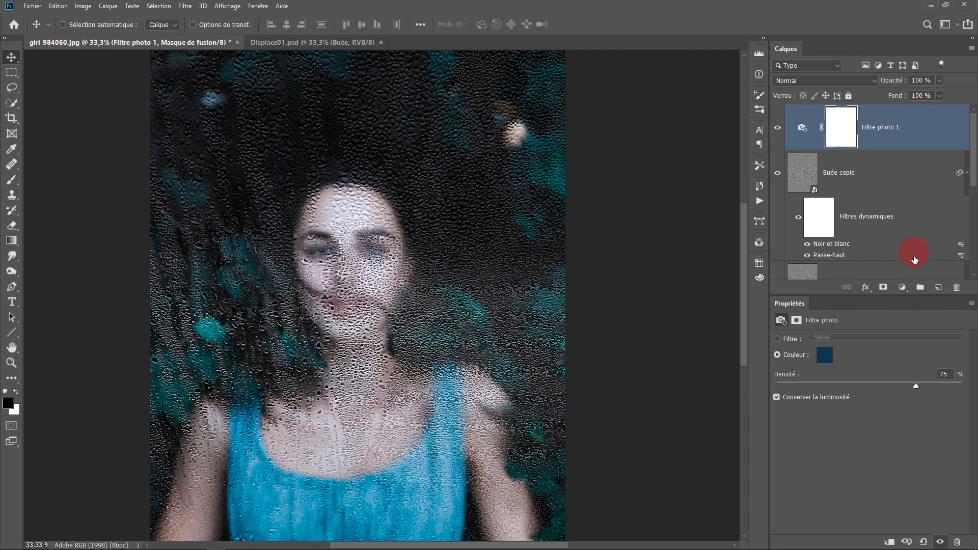
Add a Courbes adjustment layer with raised highlights and a slightly darkened shadow point at input 73, output 63.
{"action": "left_click", "coordinate": [902, 286]}
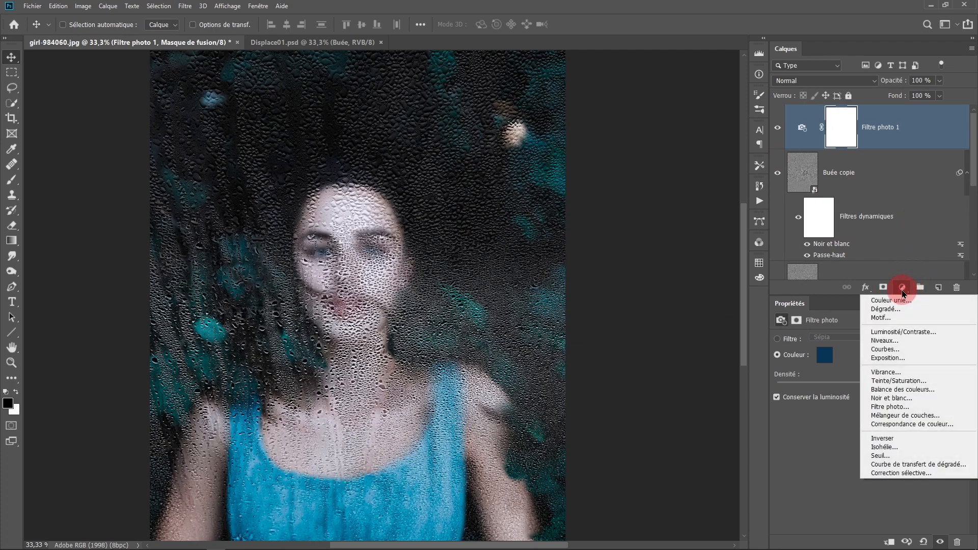
{"action": "left_click", "coordinate": [901, 350]}
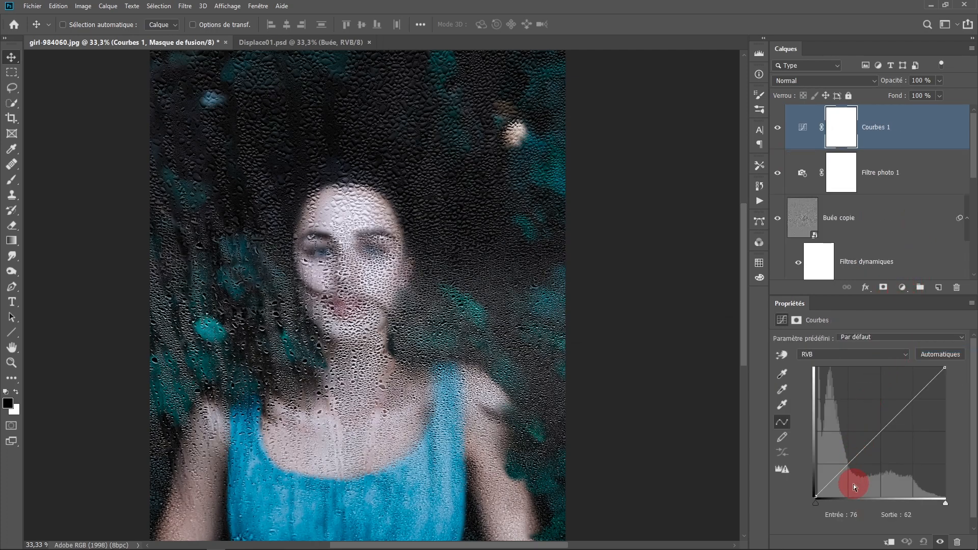
{"action": "left_click_drag", "start_coordinate": [855, 465], "coordinate": [857, 472]}
{"action": "left_click_drag", "start_coordinate": [900, 431], "coordinate": [903, 405]}
{"action": "left_click_drag", "start_coordinate": [857, 471], "coordinate": [853, 462]}
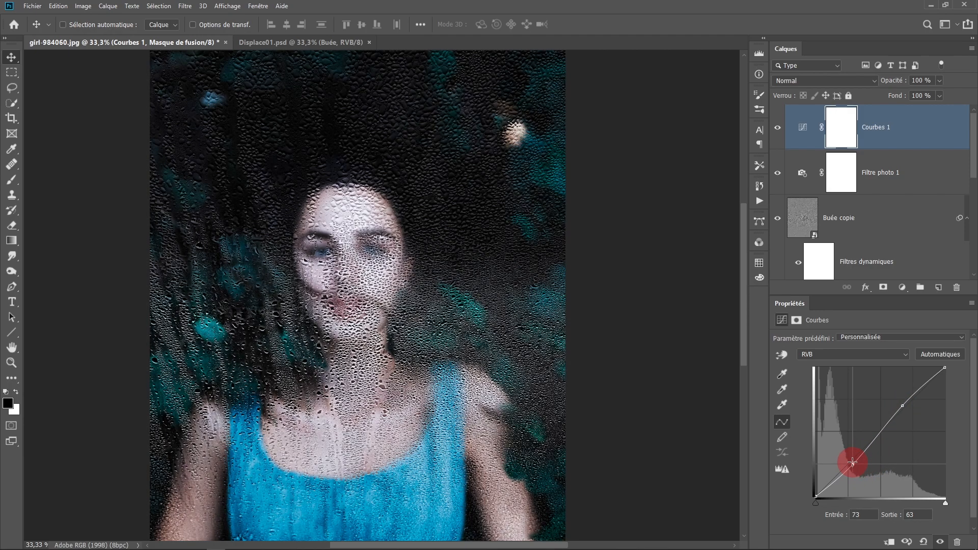
Select the Buée copie layer and examine the graded portrait as a whole and around the face.
{"action": "left_click", "coordinate": [911, 223]}
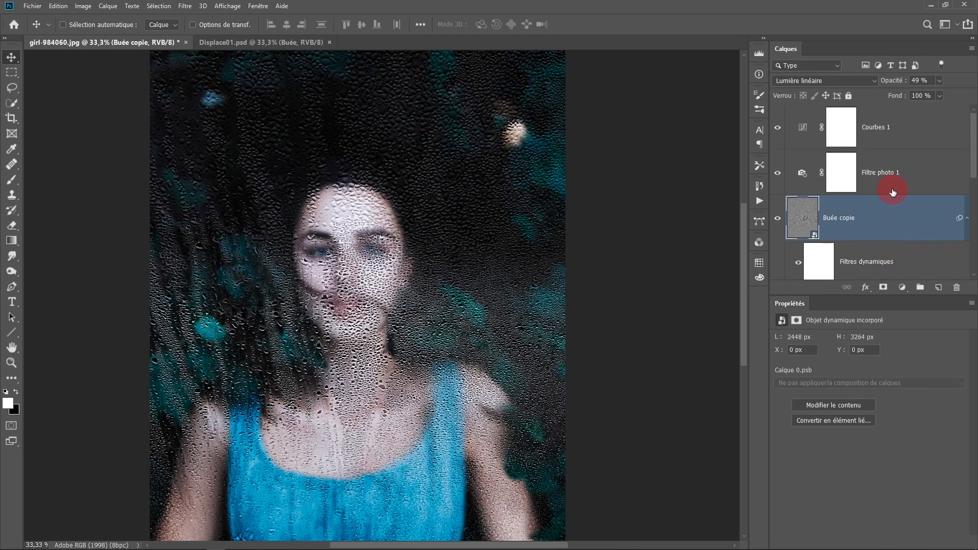
{"action": "left_click", "coordinate": [500, 266], "text": "ctrl+alt"}
{"action": "left_click_drag", "start_coordinate": [477, 300], "coordinate": [498, 228]}
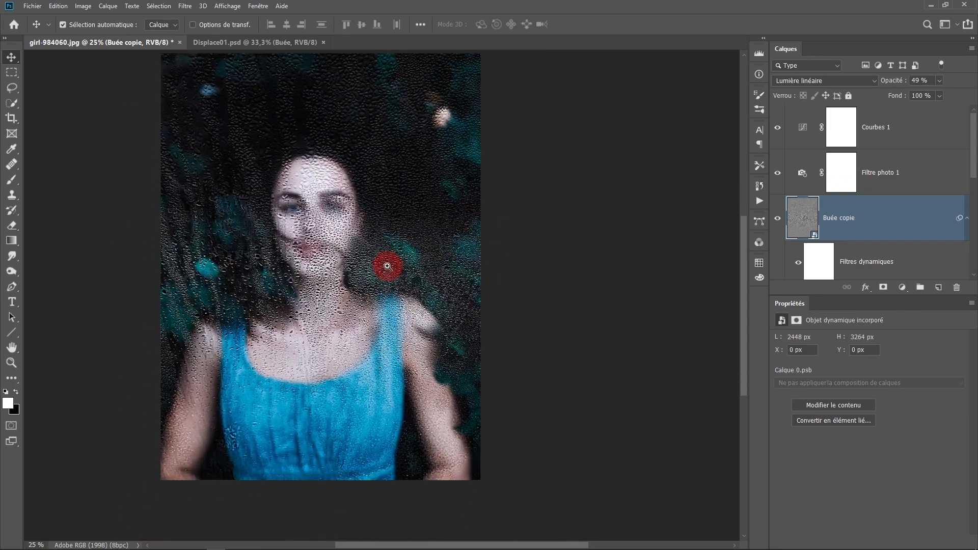
{"action": "left_click", "coordinate": [387, 266], "text": "ctrl"}
{"action": "left_click_drag", "start_coordinate": [419, 243], "coordinate": [451, 267]}
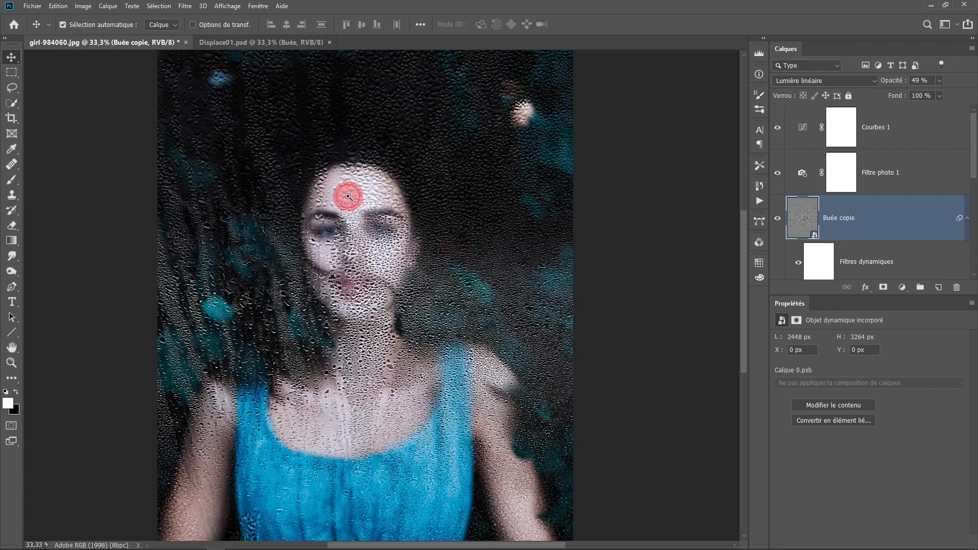
{"action": "scroll", "coordinate": [348, 199], "scroll_direction": "up", "scroll_amount": 1}
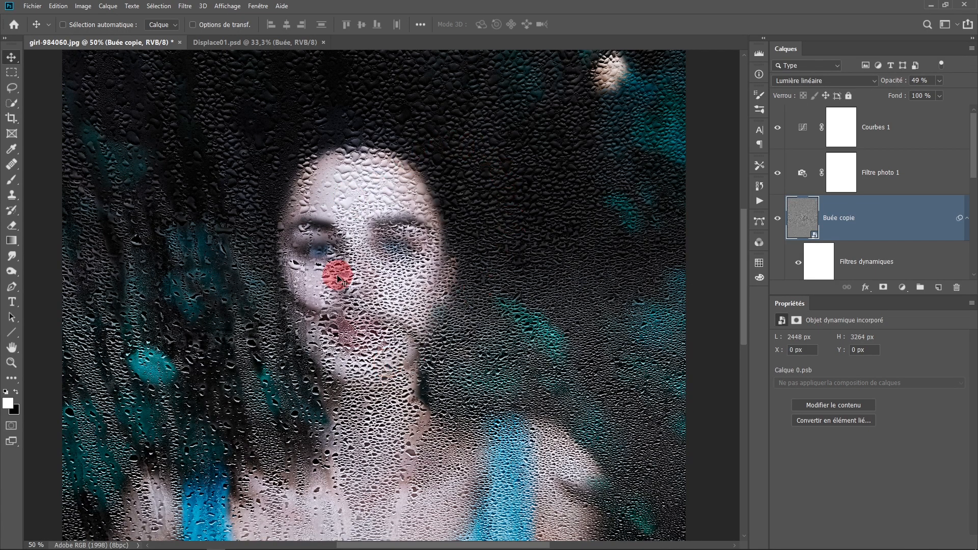